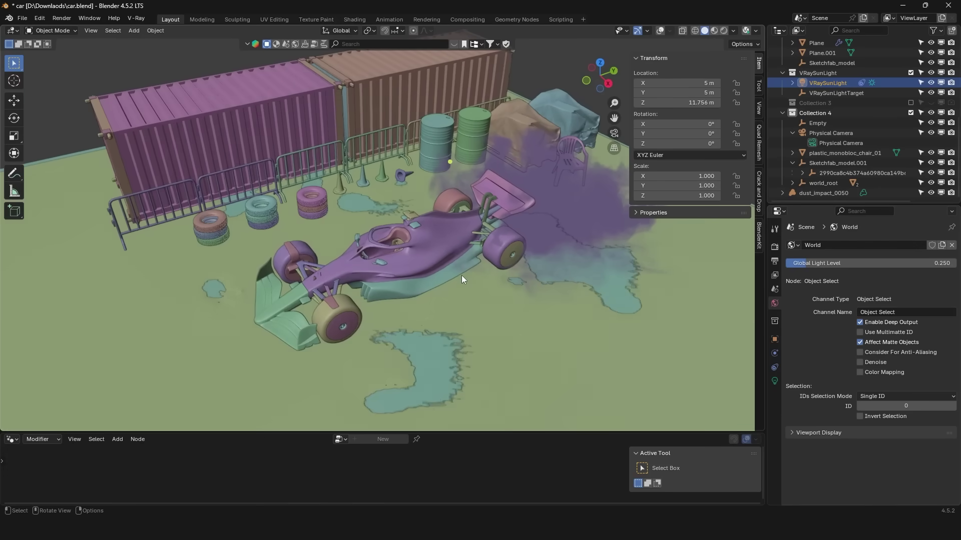
Step: View the race car scene through the camera with rendered viewport shading
click(614, 133)
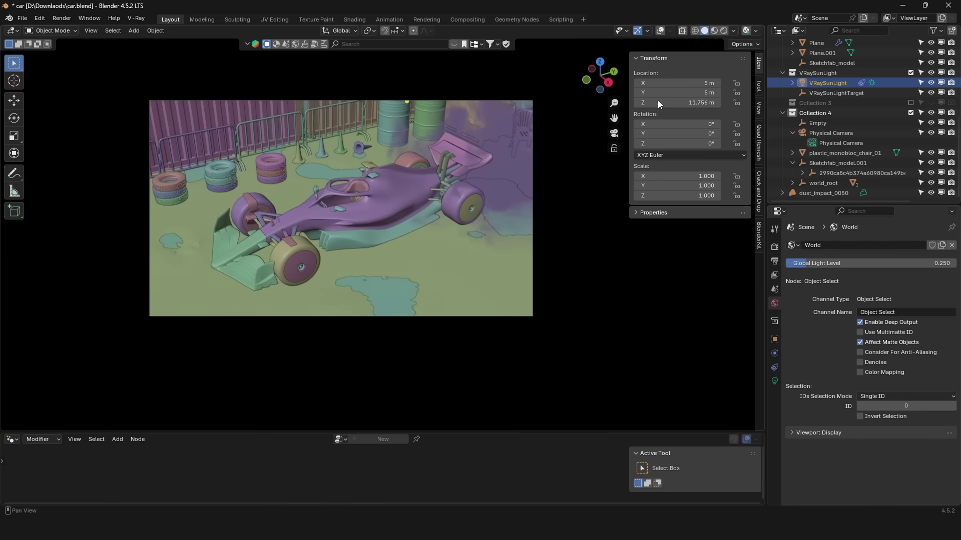
click(724, 30)
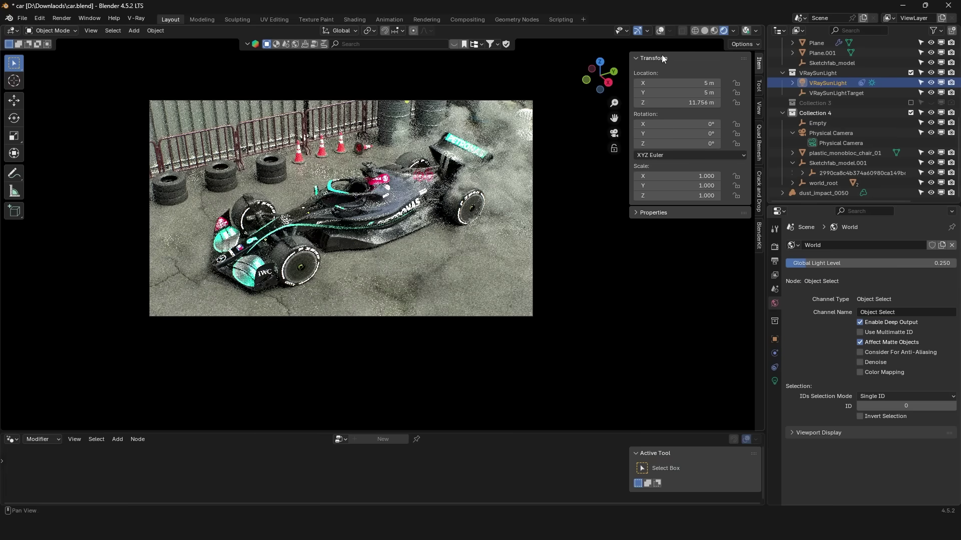
mouse_move(430, 276)
middle_down()
mouse_move(457, 278)
mouse_move(413, 281)
middle_up()
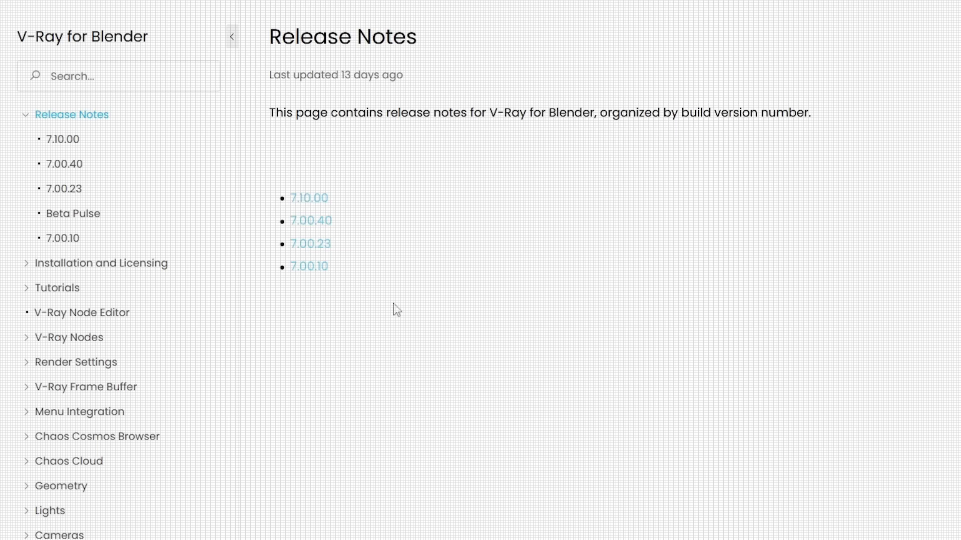
Step: Switch to the V-Ray for Blender documentation and open the 7.00.10 release notes
click(310, 267)
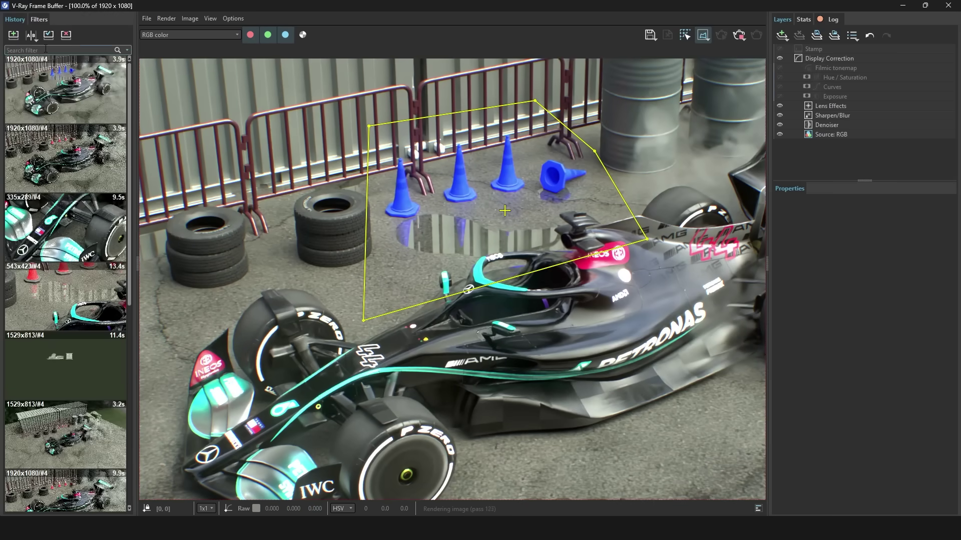
Step: Compare two saved car renders from the V-Ray Frame Buffer history, moving the comparison divider across the image
click(31, 35)
click(86, 88)
click(43, 156)
scroll(480, 250, down, 2)
scroll(550, 250, up, 1)
drag(702, 250, 444, 250)
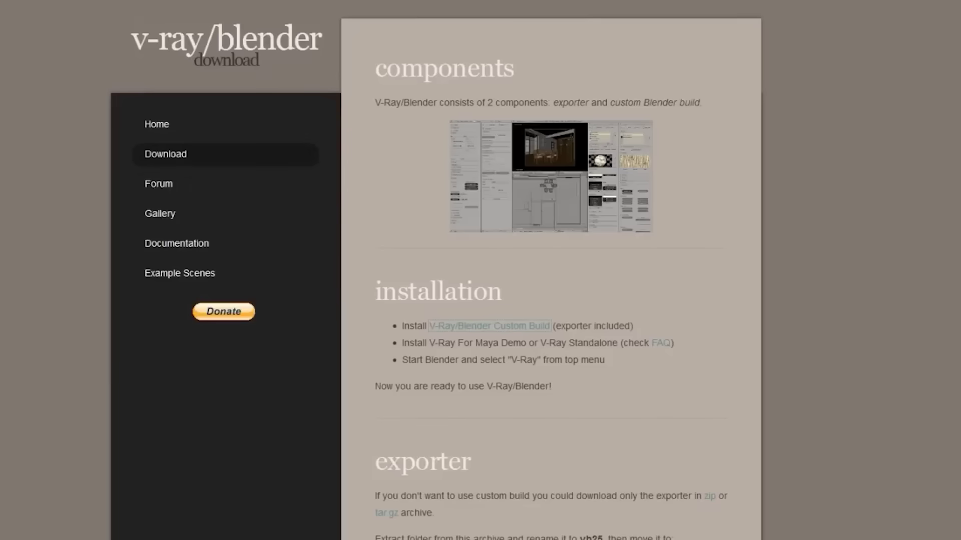
Step: Look through the download and example scenes pages of the old V-Ray/Blender website
scroll(666, 400, down, 8)
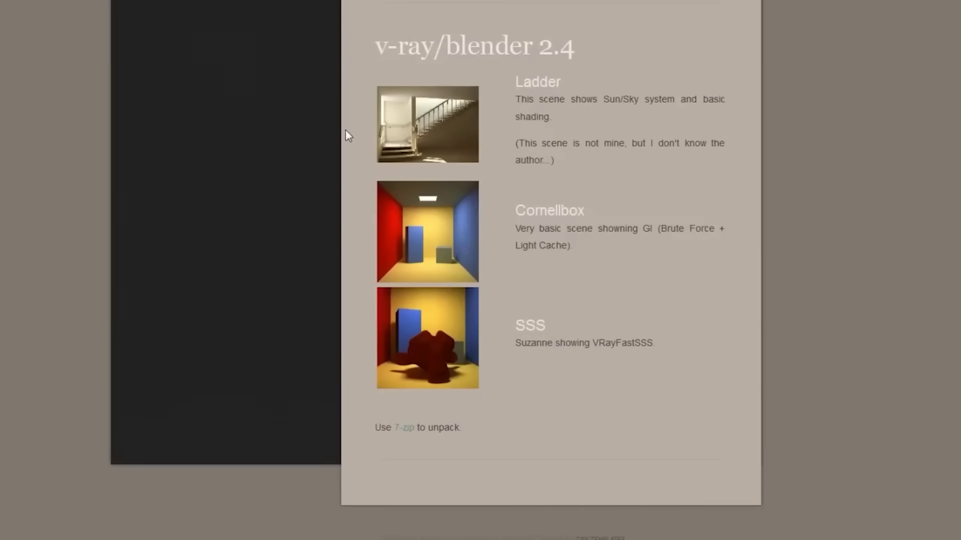
scroll(365, 182, up, 8)
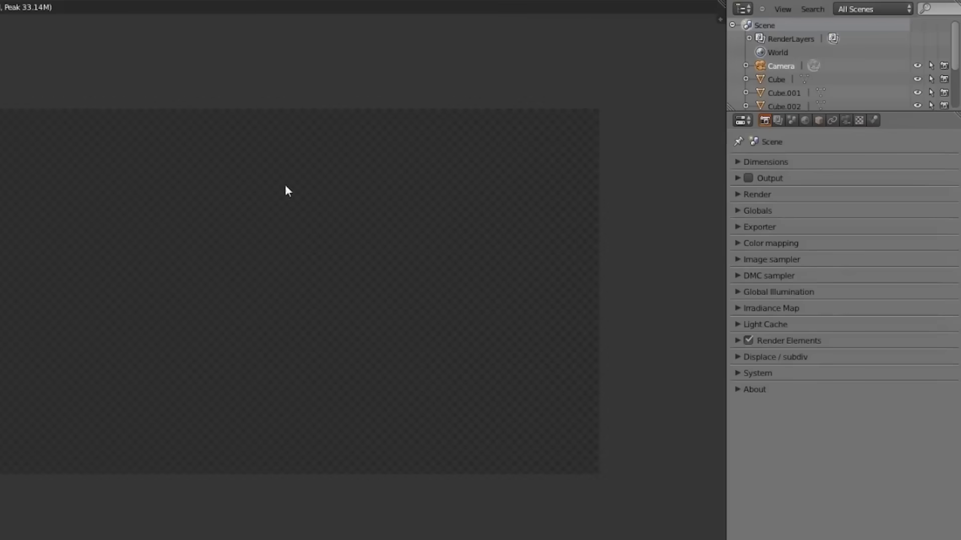
Step: Stop the current render, enable Output in the render settings and render the cubes scene again
key(Escape)
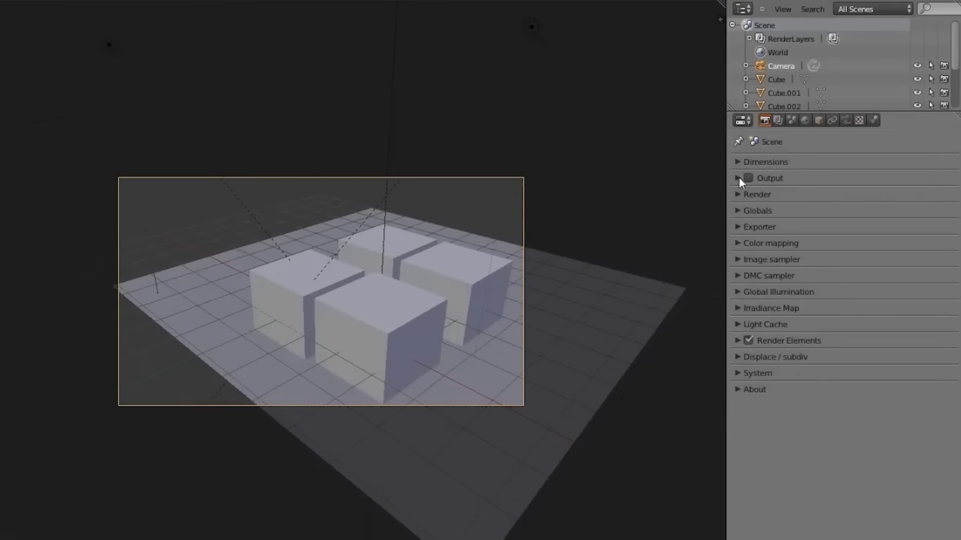
click(735, 178)
click(746, 178)
key(F12)
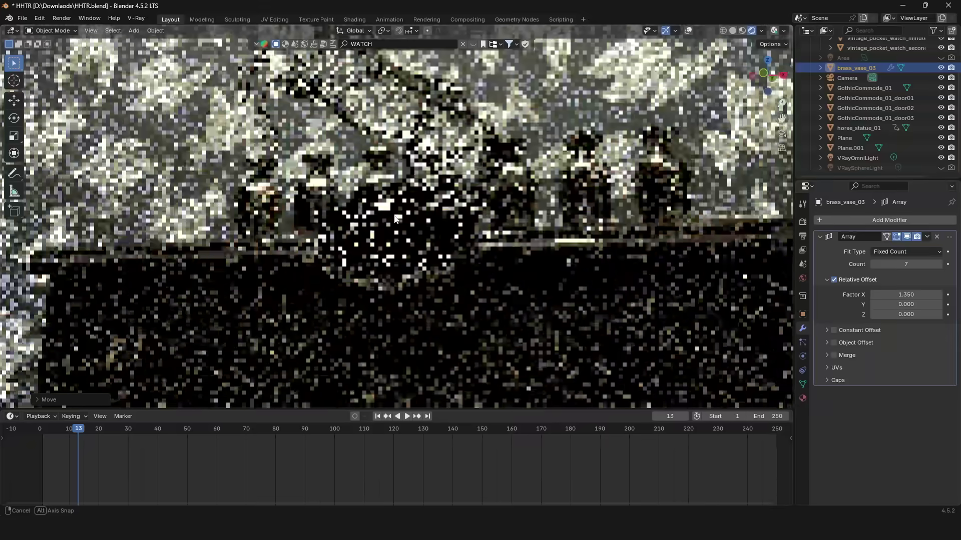
Step: Switch to the camera view, set a render region around the horse statue's upper body, and extend it over the whole frame
scroll(397, 215, down, 3)
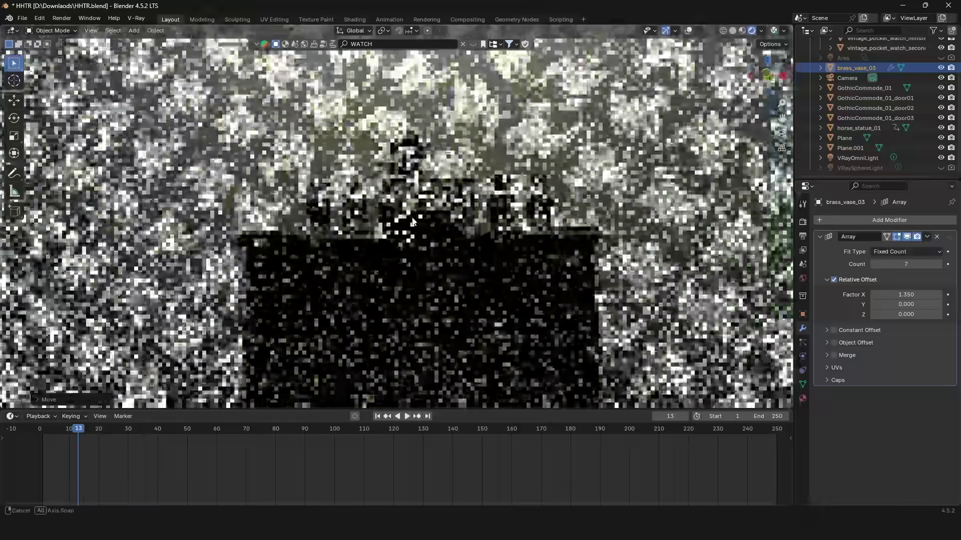
key(KP_0)
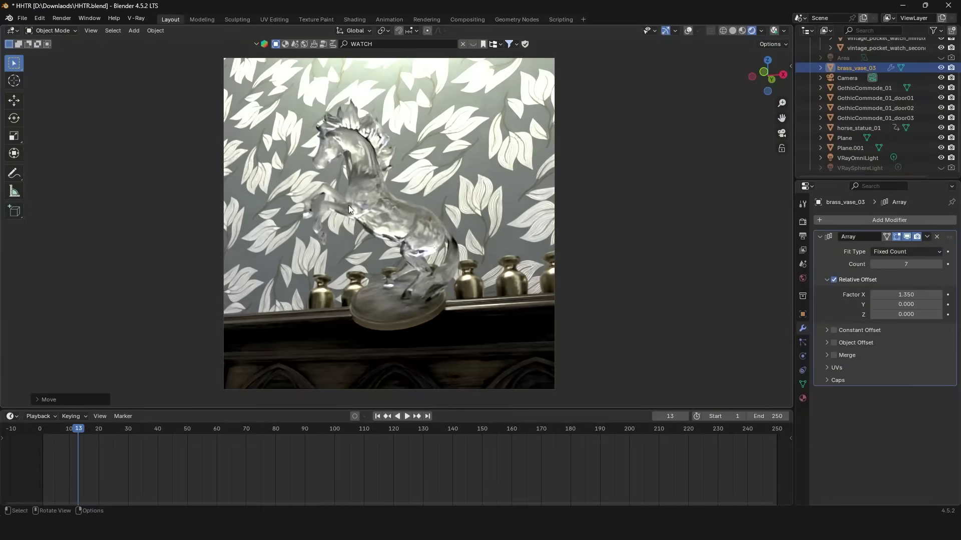
key(ctrl+b)
drag(292, 88, 409, 215)
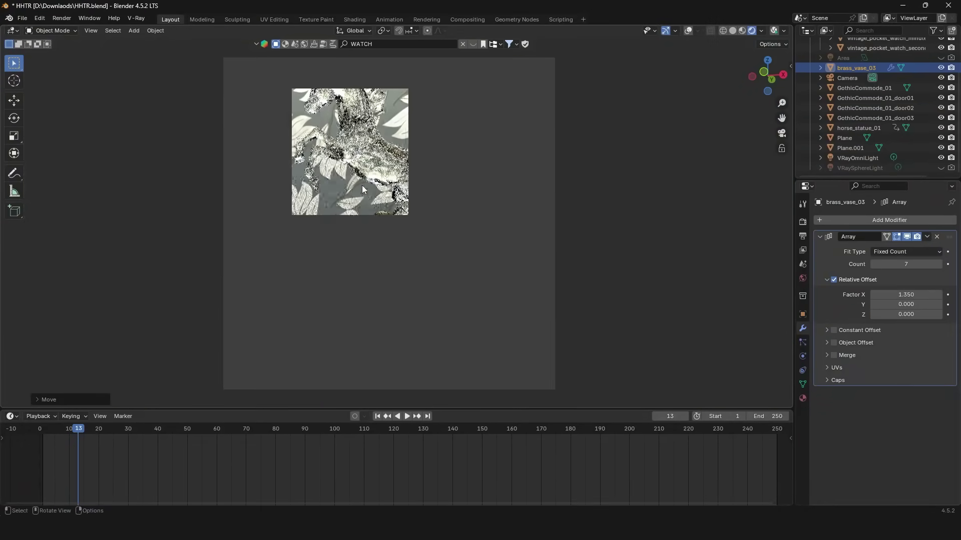
key(ctrl+b)
drag(187, 48, 624, 410)
Step: Start a production render of the horse statue scene and open the frame buffer's render channel list
click(61, 19)
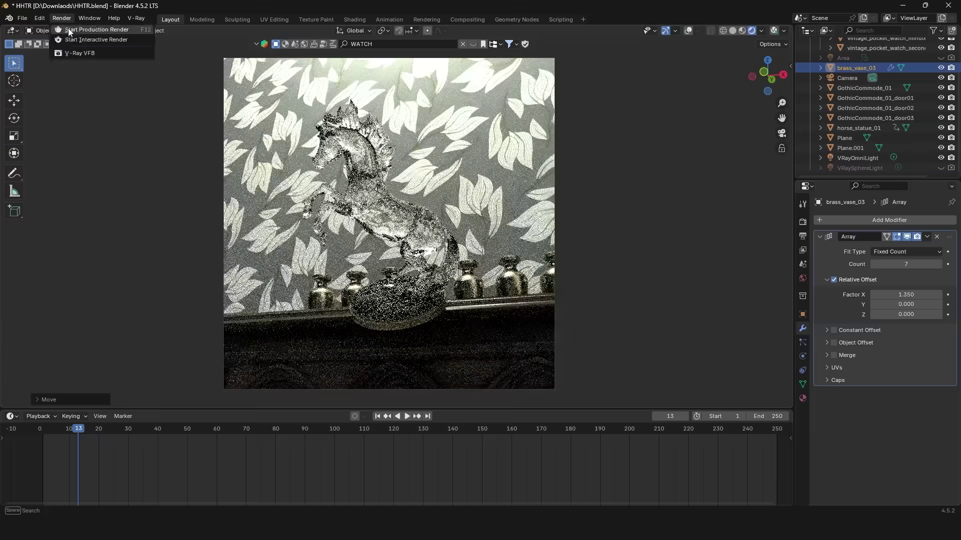
click(68, 30)
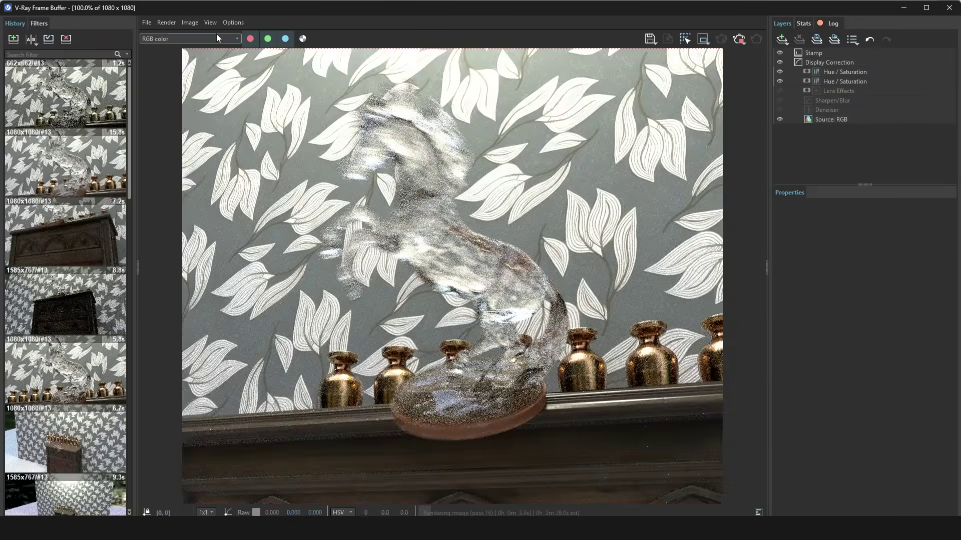
click(217, 35)
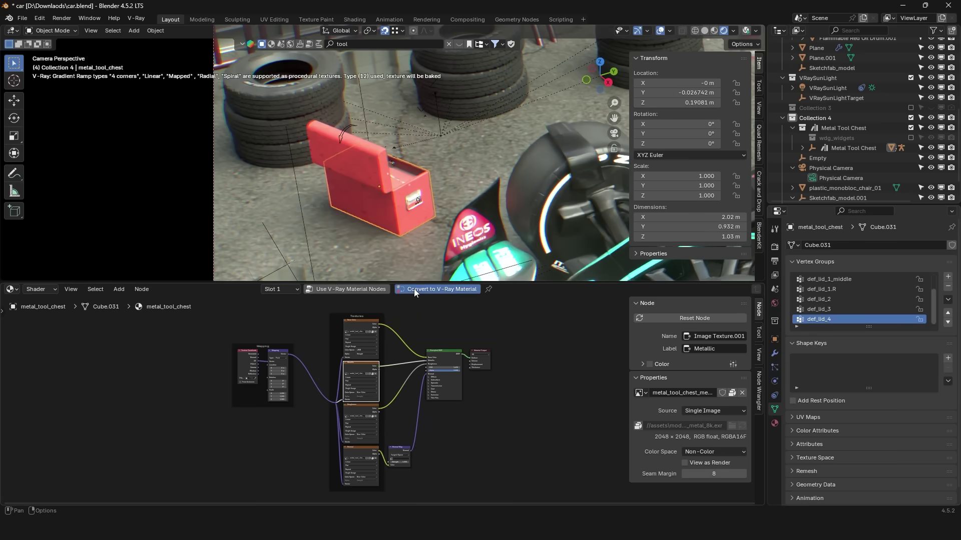
Step: Convert the metal tool chest's material to a V-Ray material
click(413, 289)
middle_drag(305, 335, 495, 419)
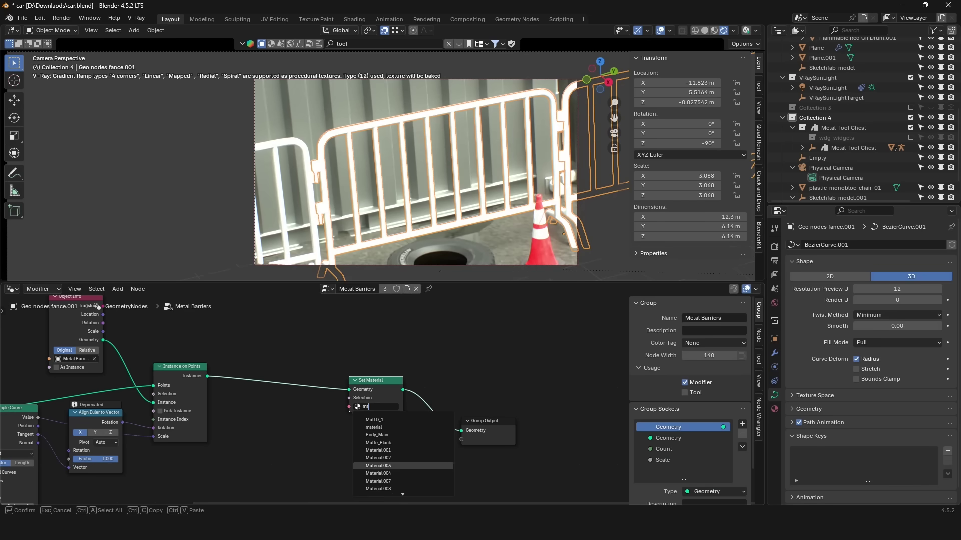
Step: Assign Material.003 in the Set Material node of the Metal Barriers geometry nodes
click(385, 466)
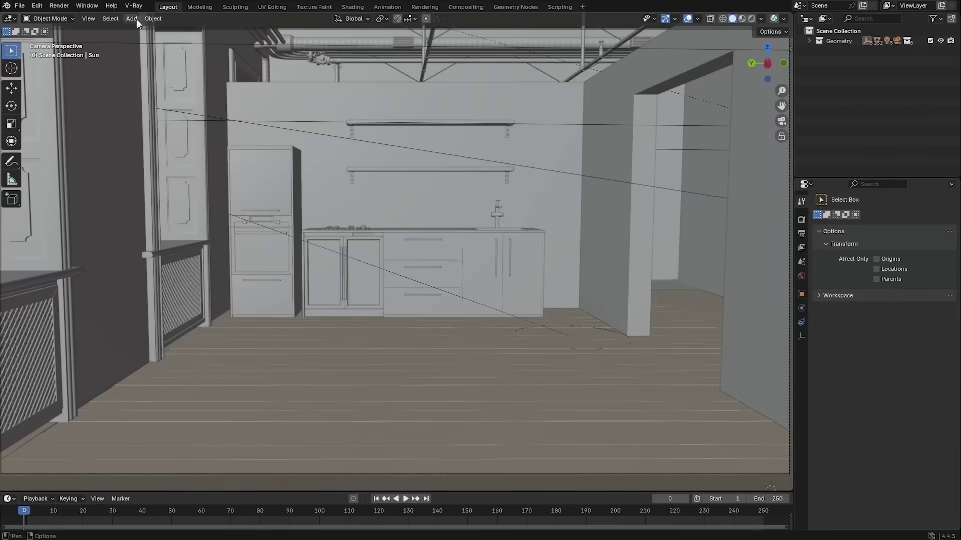
Step: Open the Chaos Cosmos Browser from the kitchen scene and list the online materials with their categories
click(133, 6)
click(154, 77)
click(75, 160)
click(61, 302)
scroll(68, 431, down, 3)
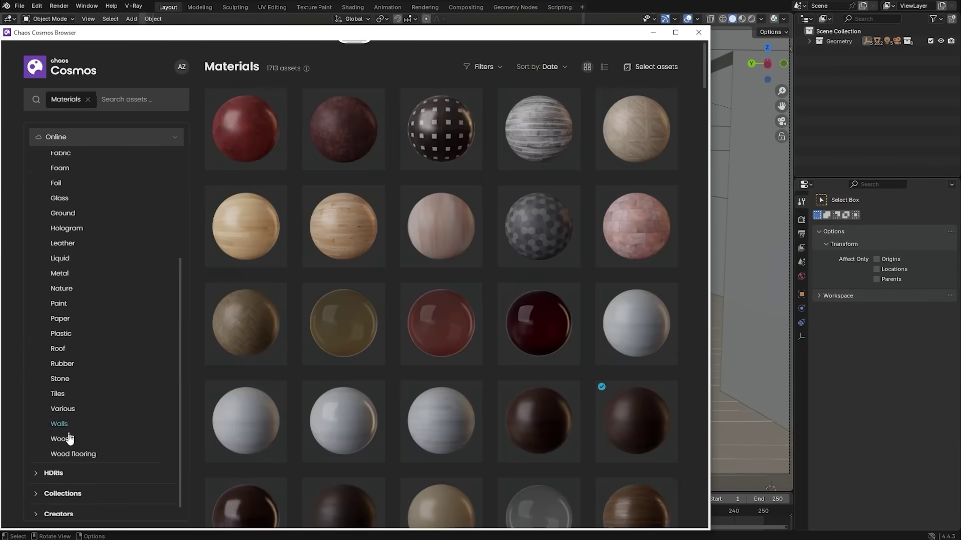
Step: Browse the HDRIs and the other online asset categories in the Chaos Cosmos Browser
click(55, 472)
click(57, 161)
click(74, 193)
click(71, 358)
click(75, 299)
click(68, 312)
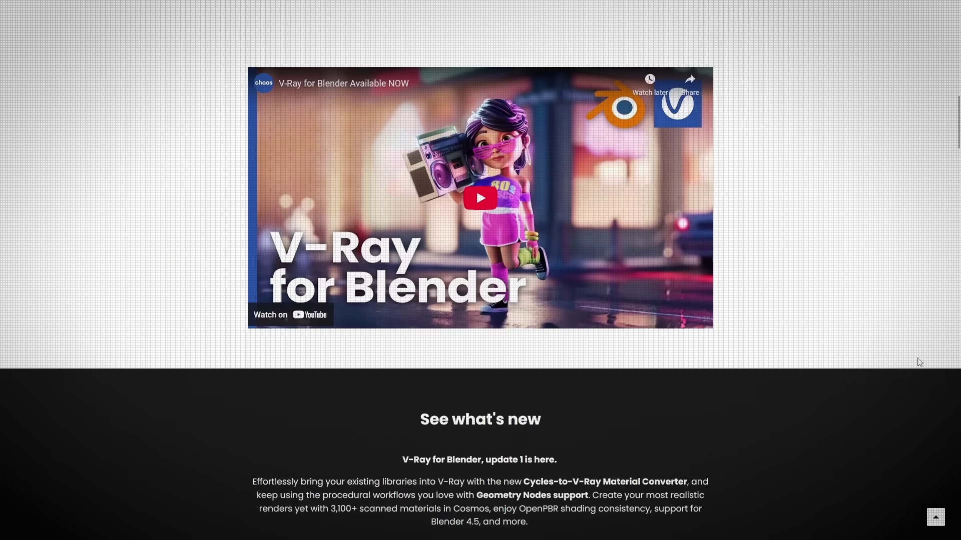
Step: Review the V-Ray for Blender product page and the V-Ray plan comparison on the Chaos website
scroll(919, 361, up, 4)
scroll(919, 361, up, 10)
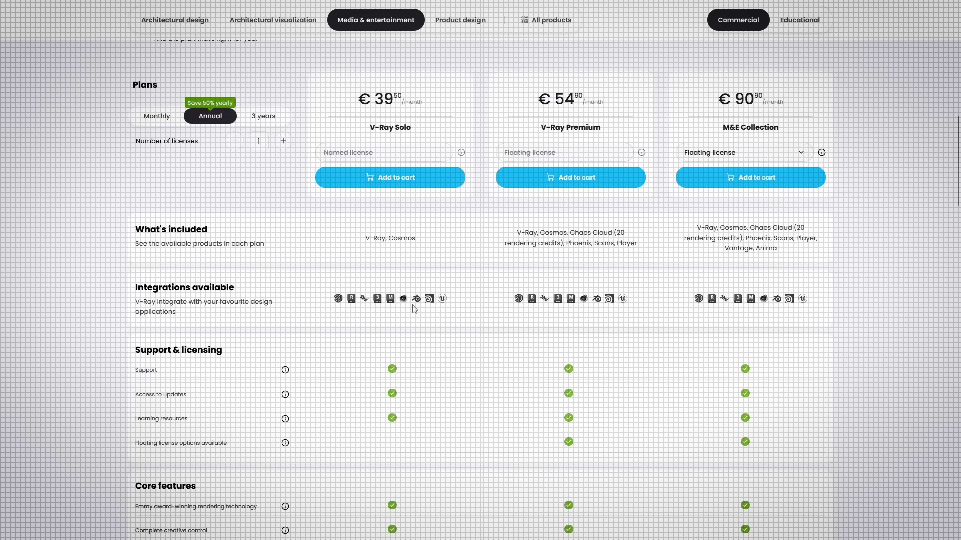
scroll(414, 308, down, 12)
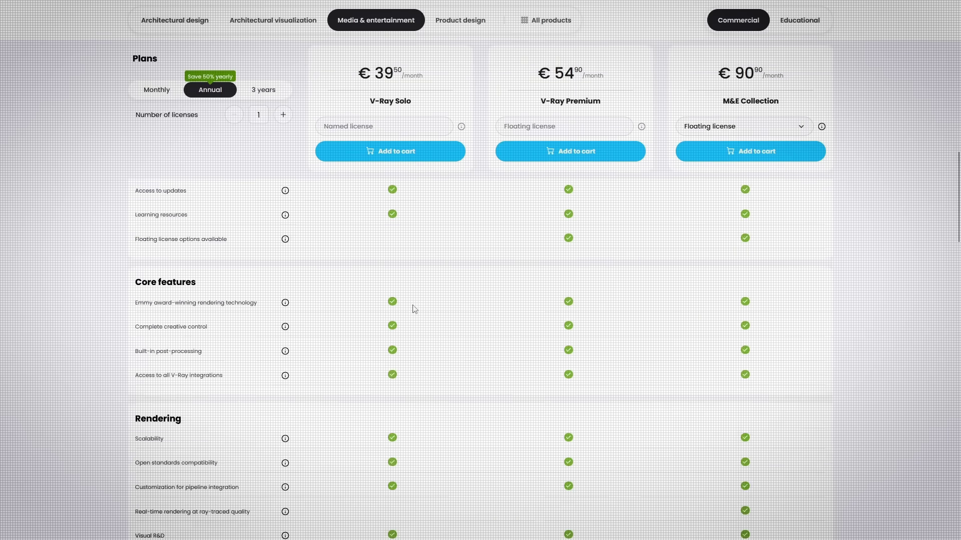
scroll(414, 308, down, 10)
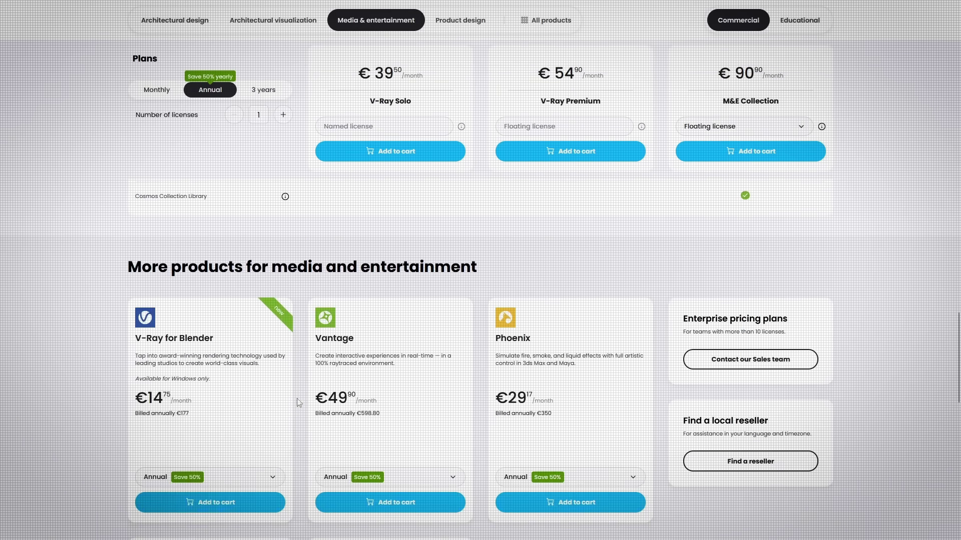
Step: Choose the Monthly billing option for V-Ray for Blender among the media and entertainment products
scroll(248, 371, down, 1)
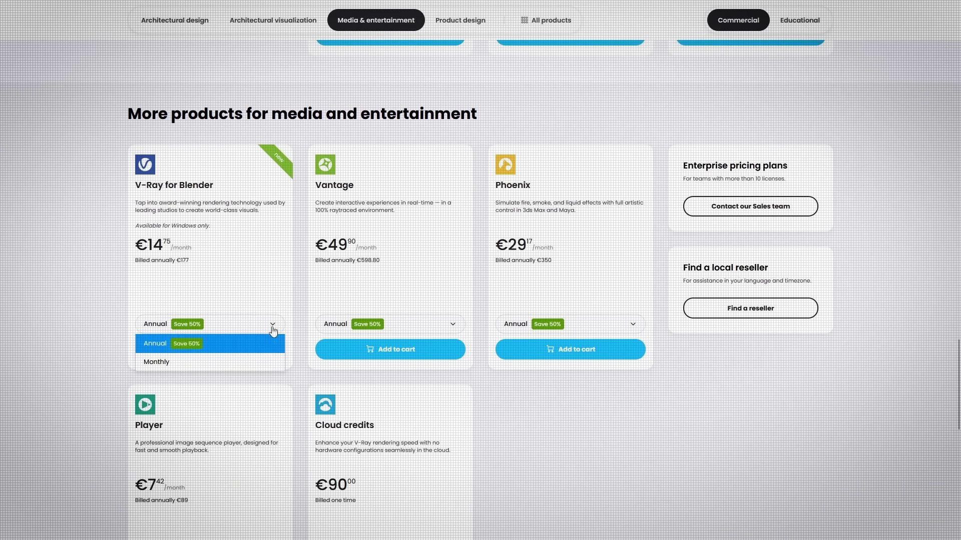
click(263, 362)
Step: Choose V-Ray for Blender as the V-Ray plugin product on the Chaos download page
click(490, 216)
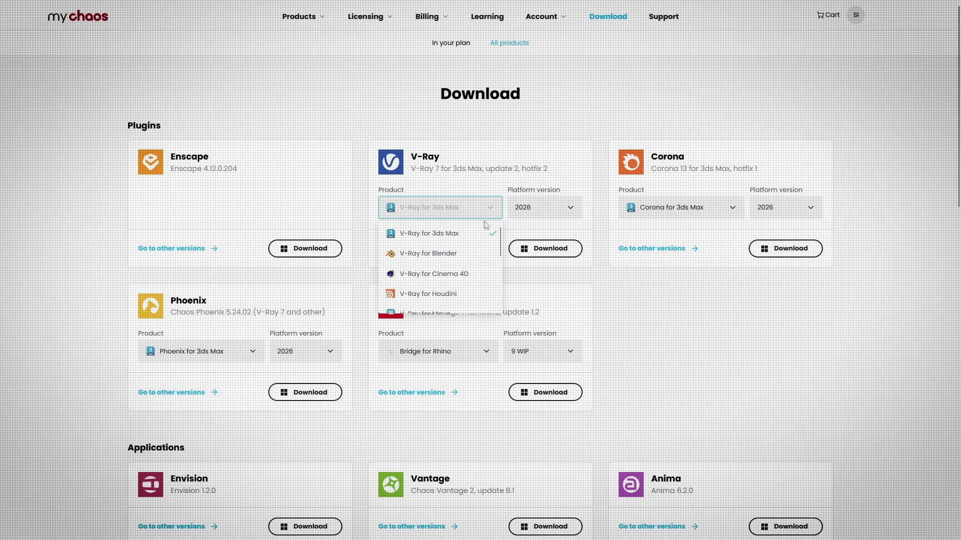
click(456, 254)
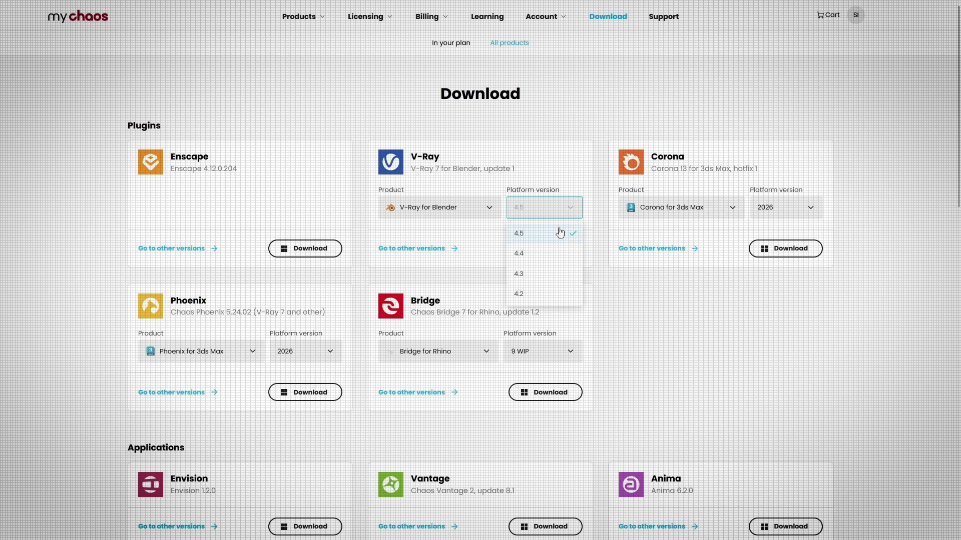
Step: Filter the add-ons in Blender's preferences by "v" and expand the V-Ray For Blender add-on details
click(40, 19)
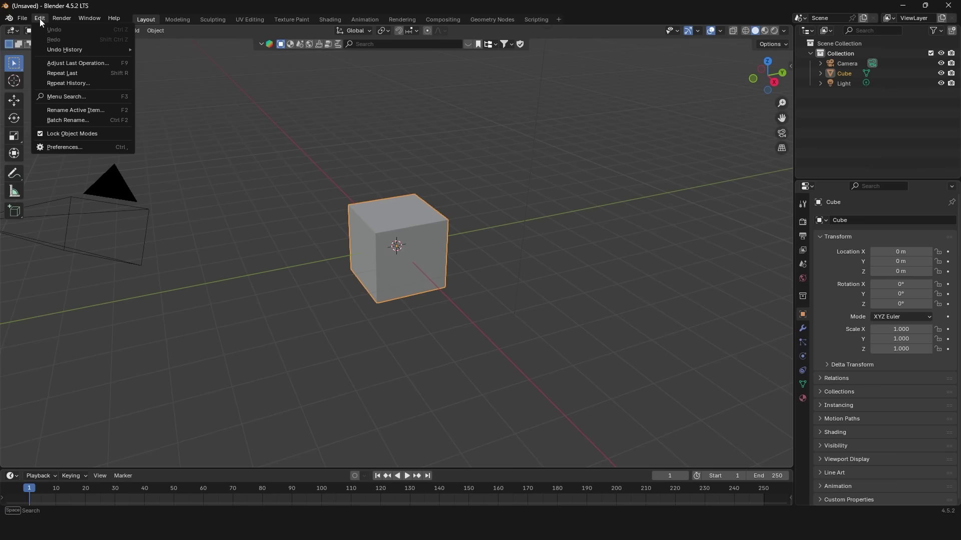
click(68, 145)
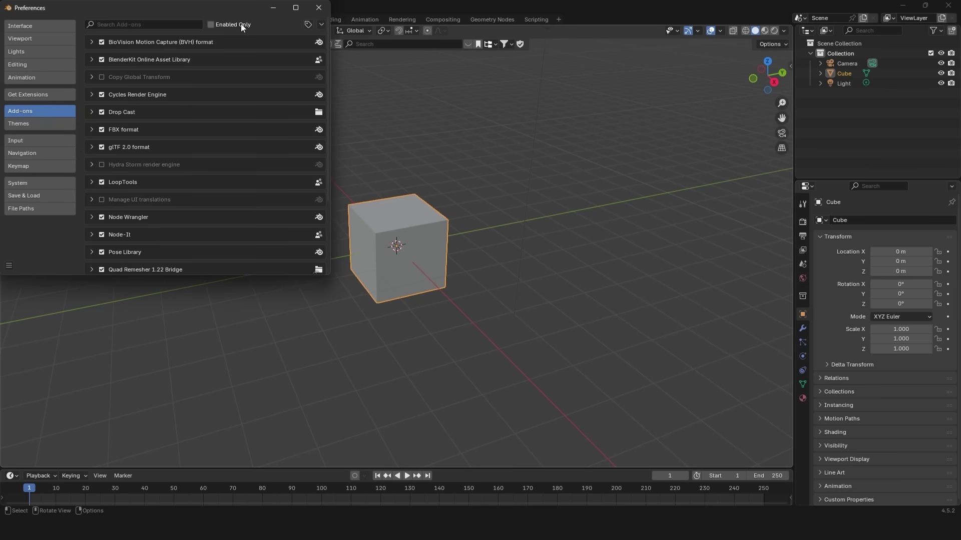
text(v)
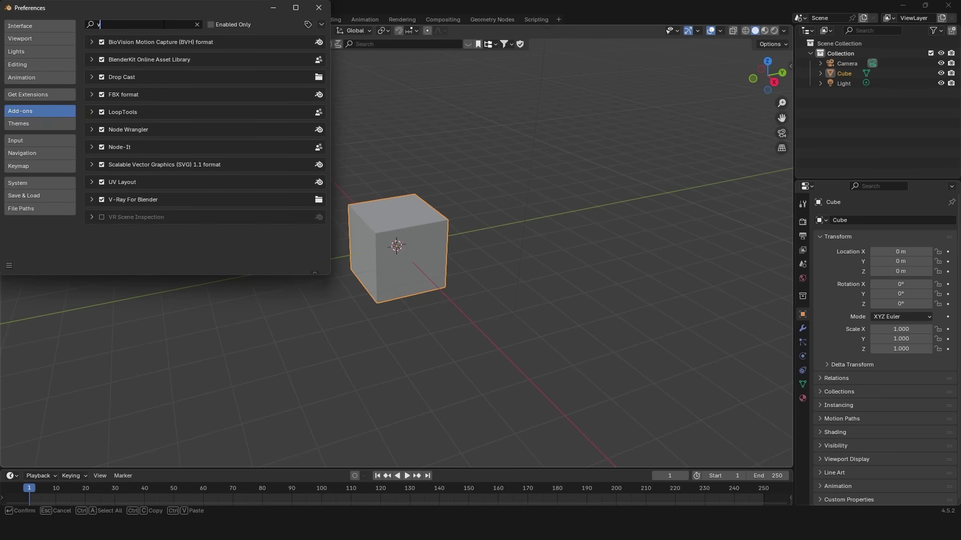
click(92, 201)
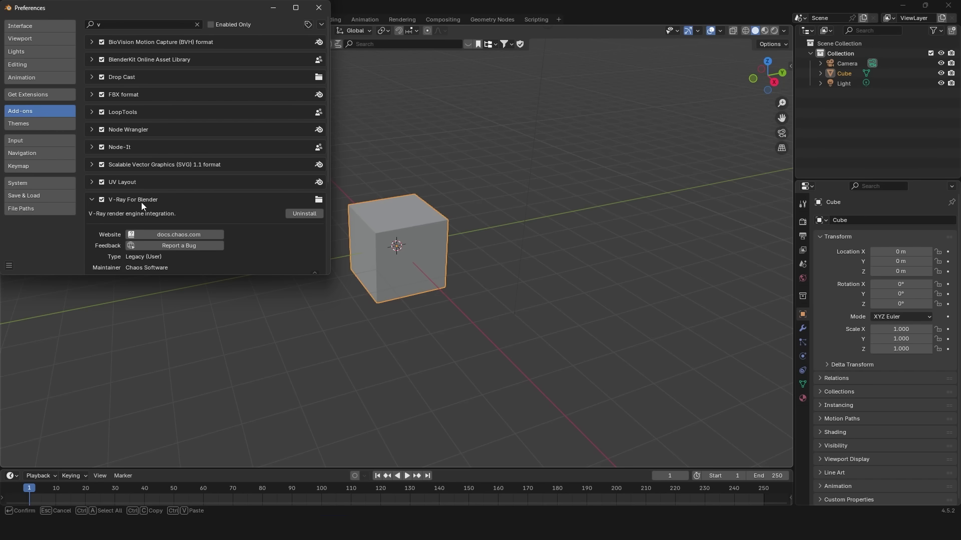
scroll(165, 246, down, 1)
Step: Set the scene's render engine to V-Ray
click(738, 253)
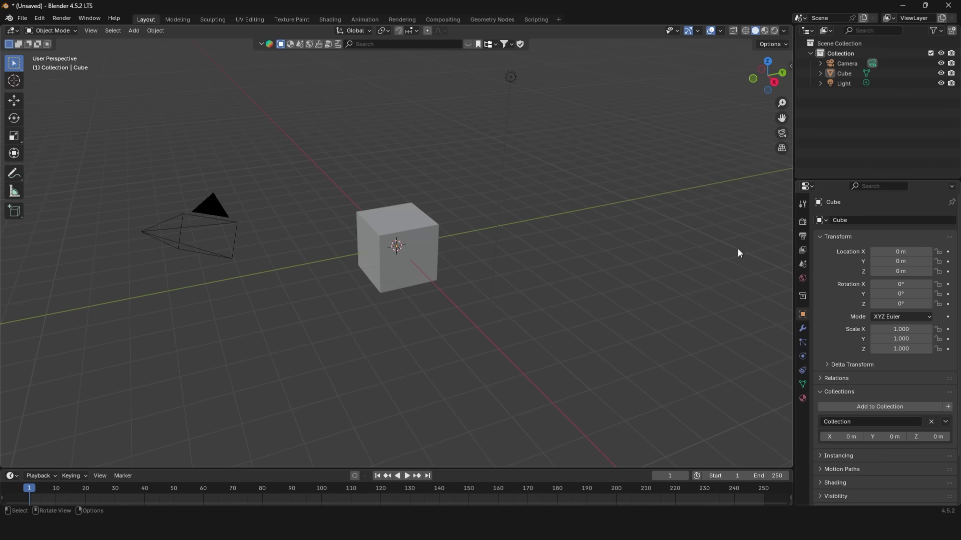
click(801, 226)
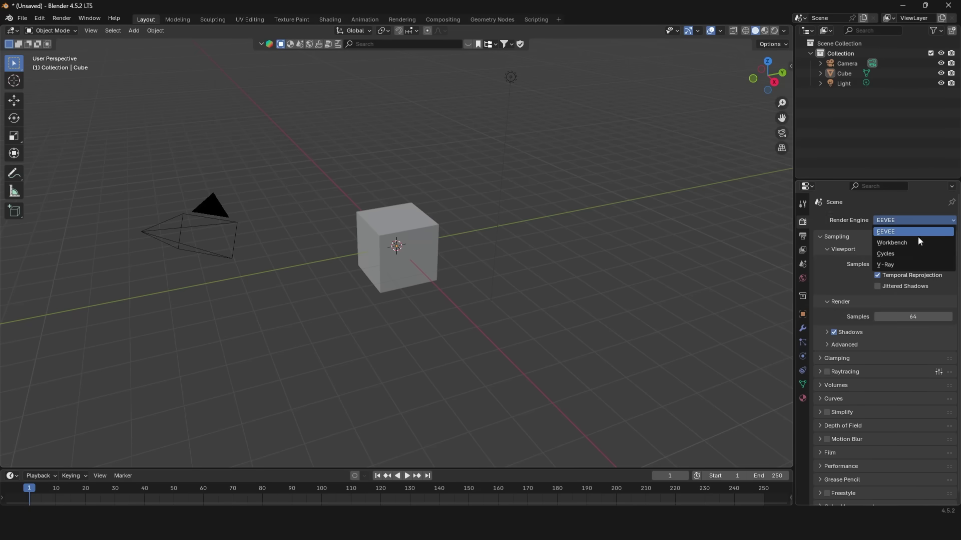
click(902, 266)
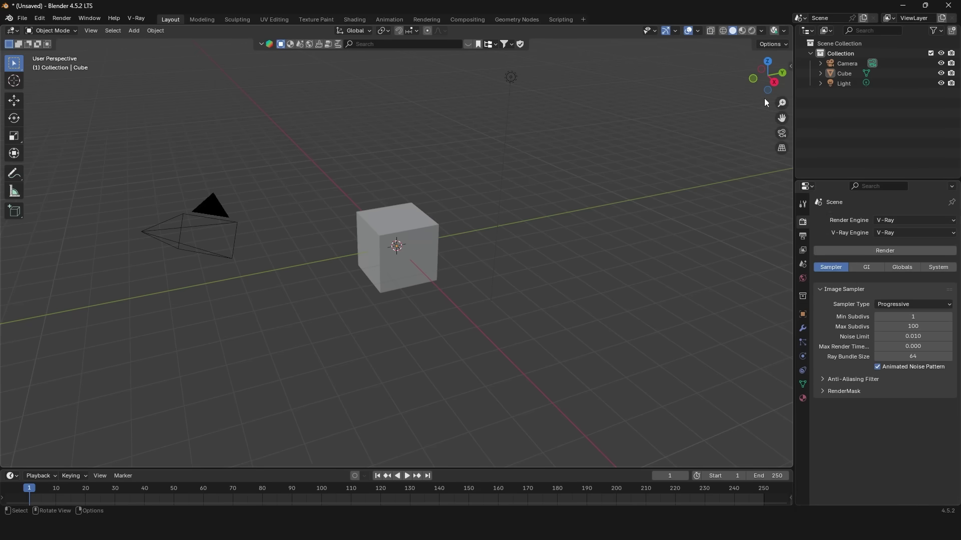
Step: Examine the viewport shading options and the V-Ray commands available with the V-Ray engine
click(783, 31)
click(135, 19)
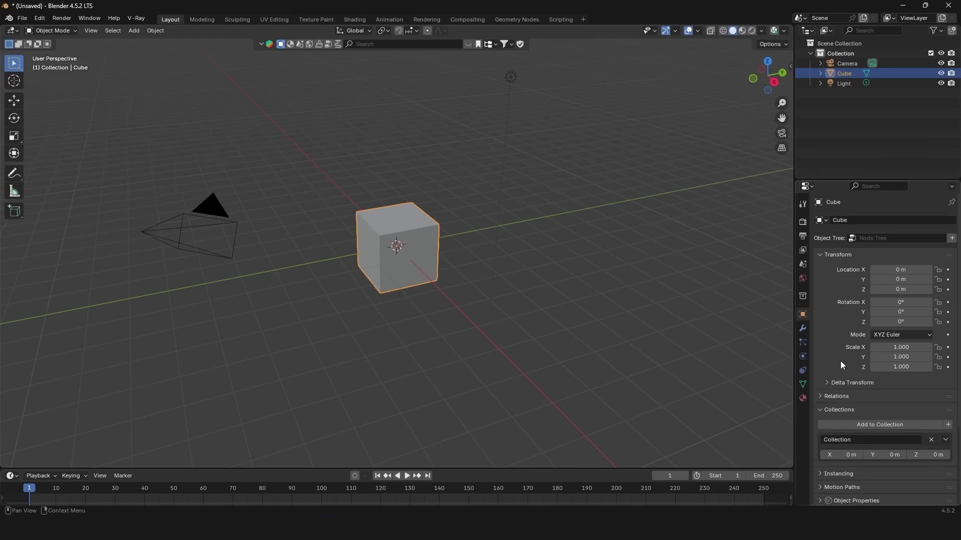
Step: Expand the cube's V-Ray Object Properties and Motion Blur settings to examine their options
scroll(856, 386, down, 5)
click(821, 430)
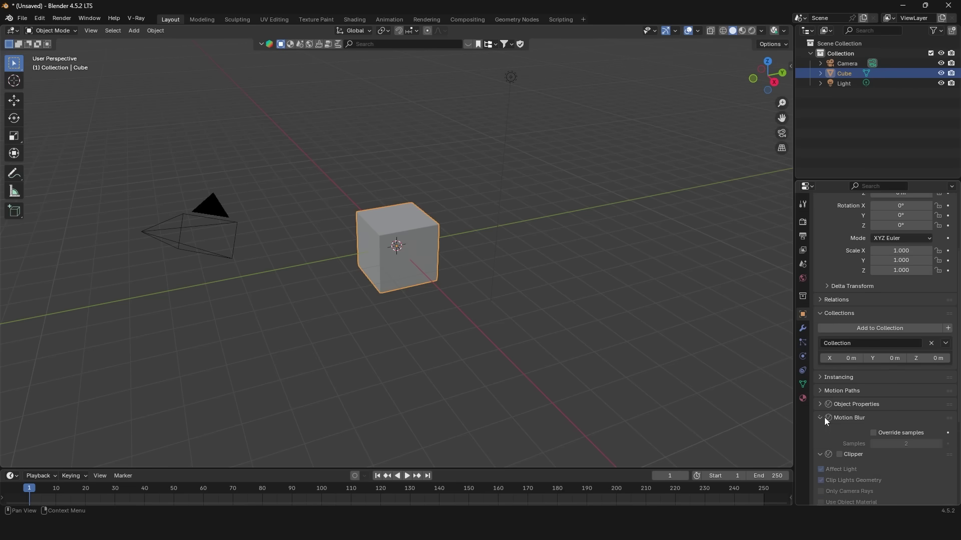
click(824, 417)
click(821, 404)
scroll(845, 427, down, 2)
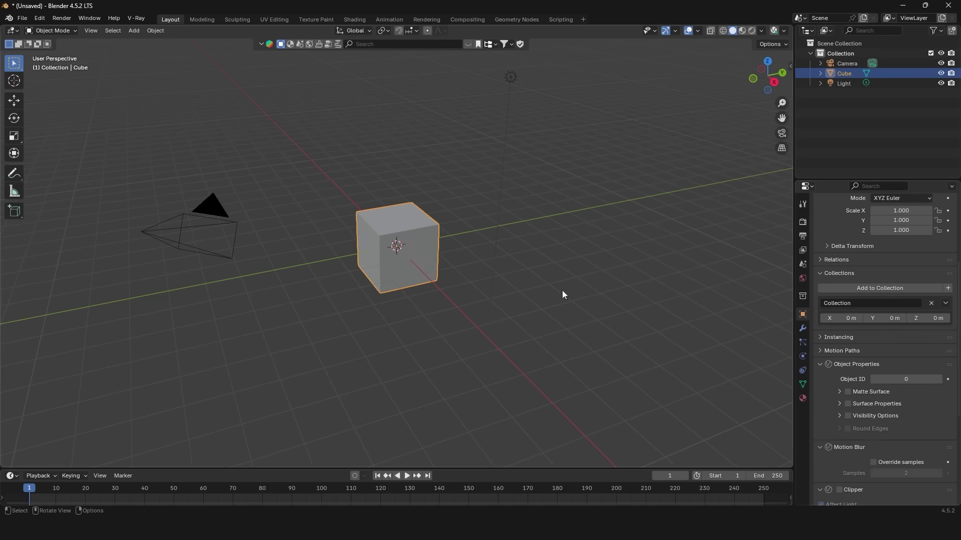
Step: Set the V-Ray engine to V-Ray GPU in the scene's render settings
click(802, 226)
click(901, 231)
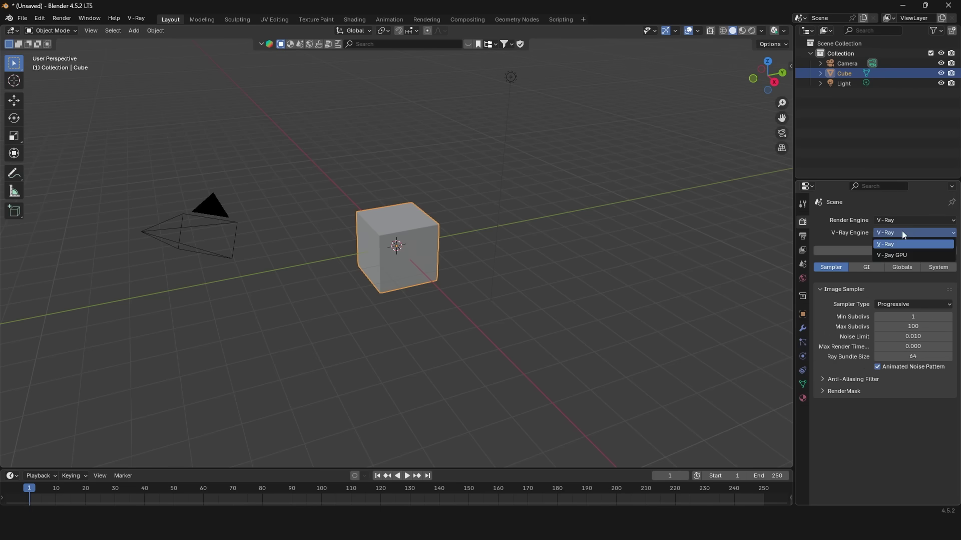
click(902, 254)
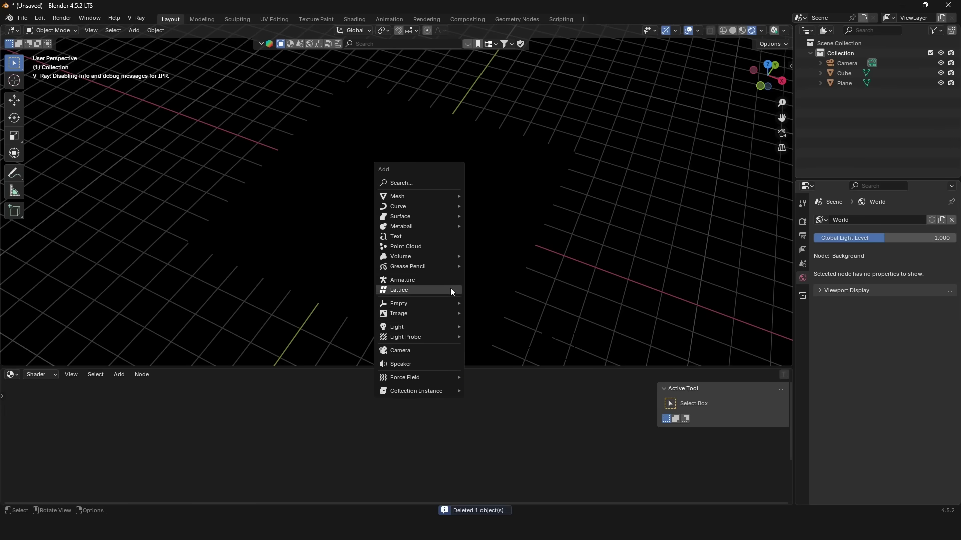
Step: Add a V-Ray Rect Light and raise it vertically above the red cube
click(512, 373)
key(g)
key(z)
click(461, 137)
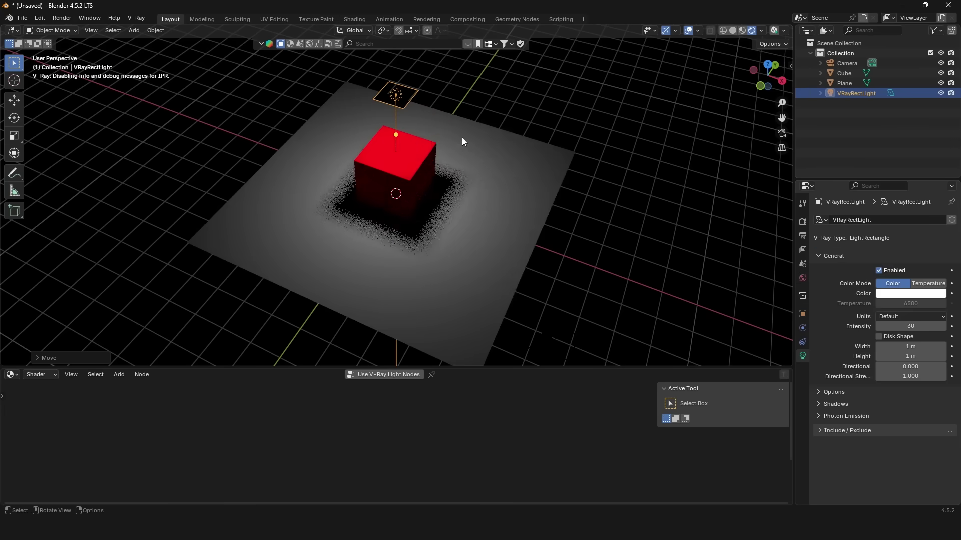
Step: Add a V-Ray Sphere Light and place it beside the red cube, near the back edge of the plane
key(shift+a)
mouse_move(465, 182)
click(526, 239)
key(g)
click(603, 163)
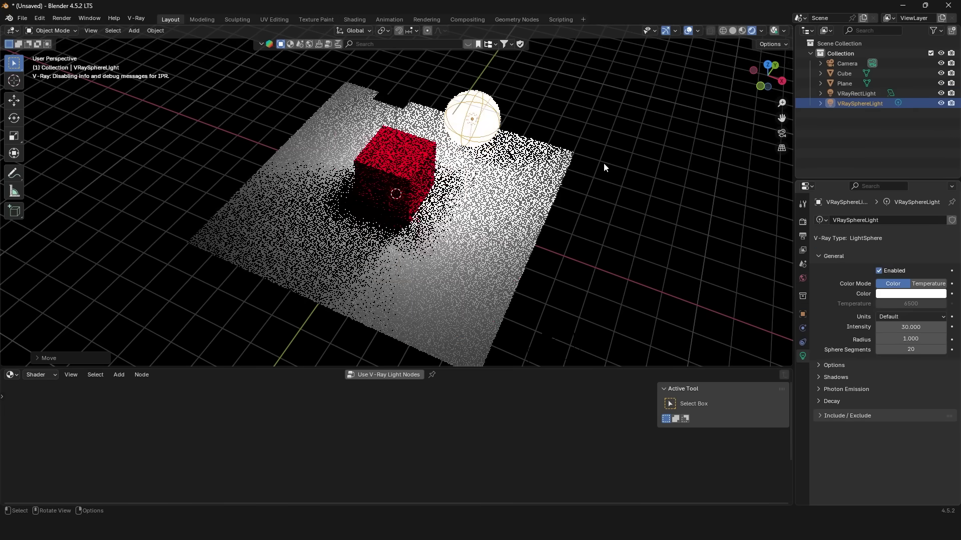
Step: Add a V-Ray Mesh Light, move it away from the cube and set its intensity to 500
key(shift+a)
click(616, 275)
key(g)
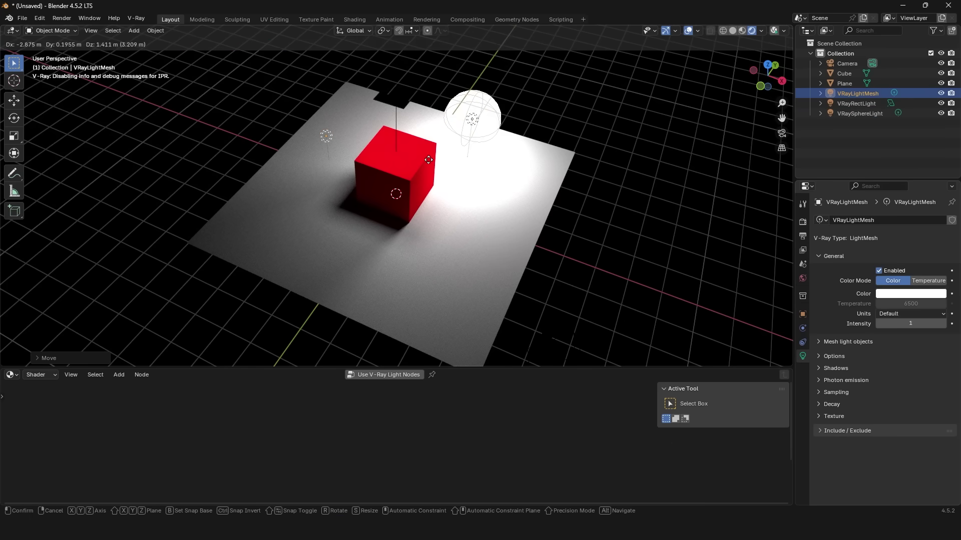
click(448, 173)
Step: Add a V-Ray Sun And Sky to light the cube and plane
key(shift+a)
mouse_move(422, 180)
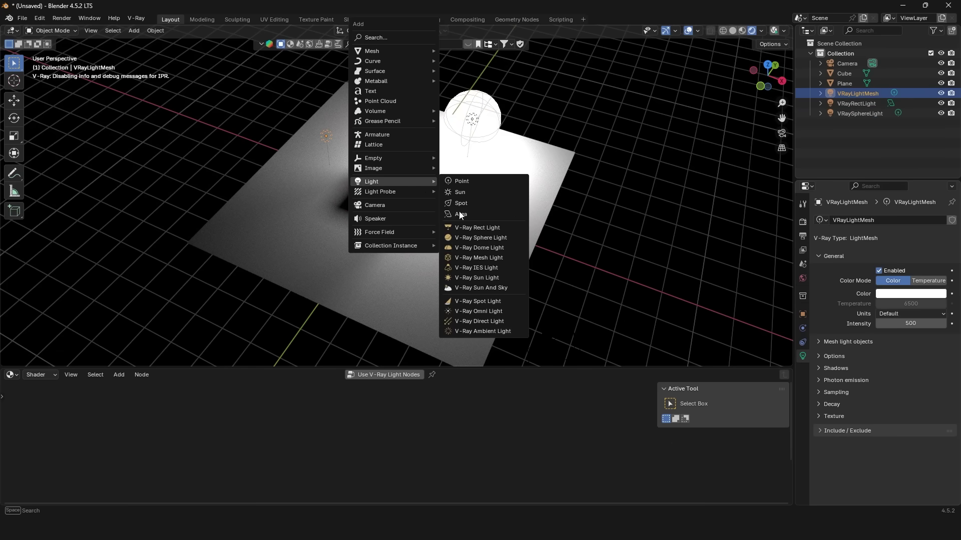
click(489, 290)
middle_drag(450, 250, 513, 214)
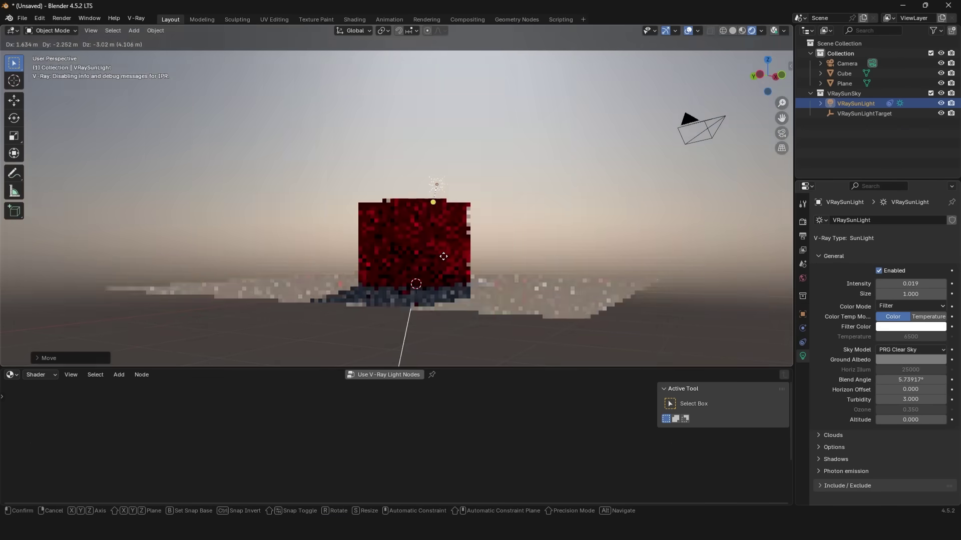
Step: Reposition the V-Ray sun light close to the cube and enlarge the sun's Size value
click(444, 255)
middle_drag(445, 256, 481, 255)
key(g)
click(443, 239)
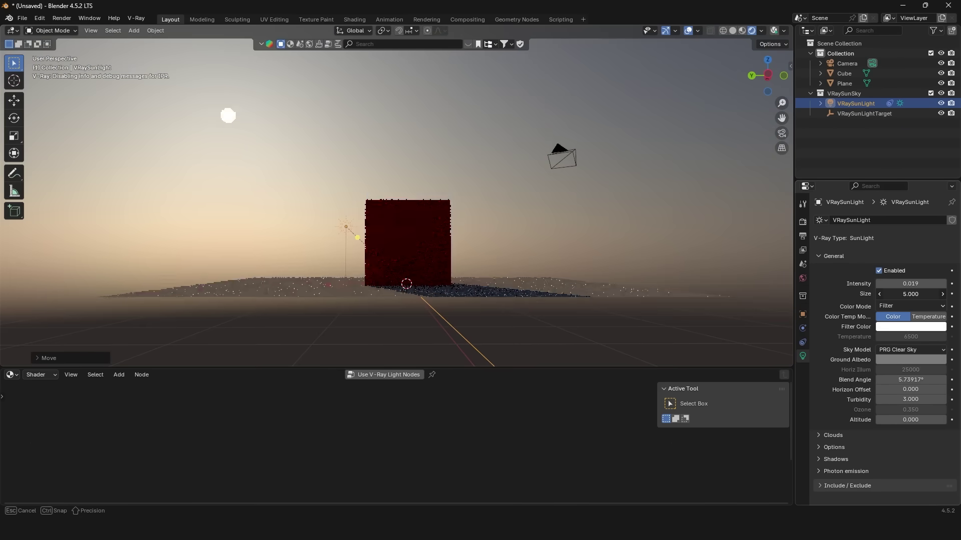
drag(910, 294, 930, 293)
key(g)
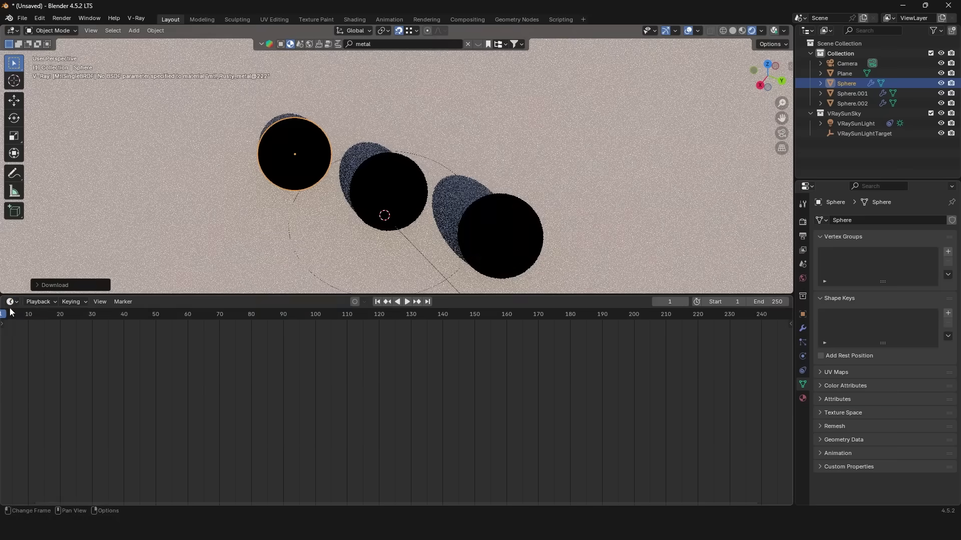
Step: Switch the timeline area to the V-Ray Node Editor to show the Rusty metal node tree
click(11, 302)
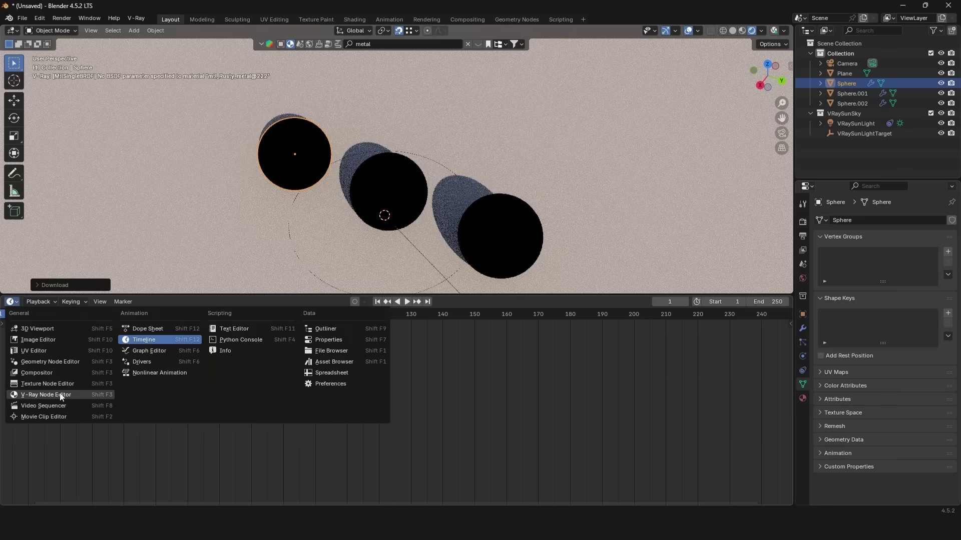
click(60, 397)
scroll(253, 385, down, 5)
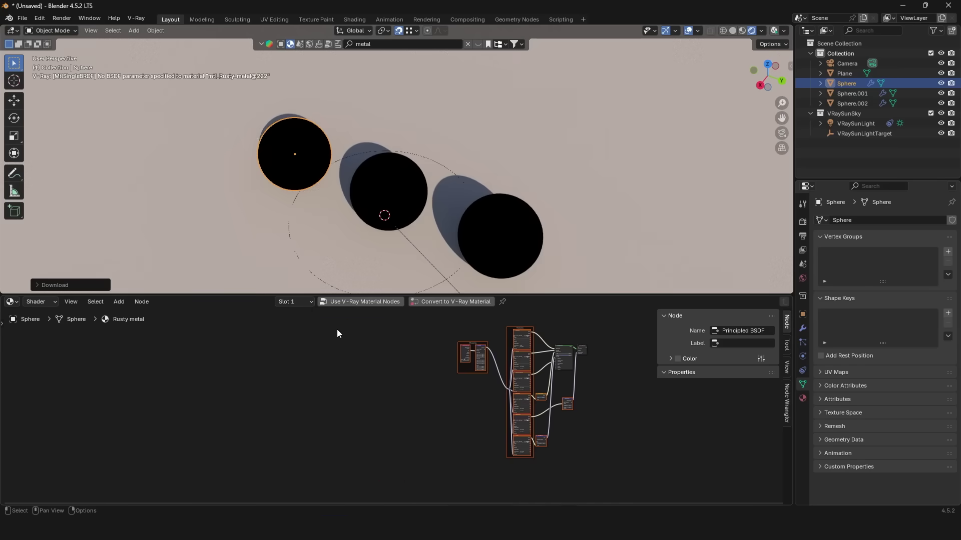
Step: Convert the scene's Cycles materials to V-Ray materials and accept the conversion
click(136, 18)
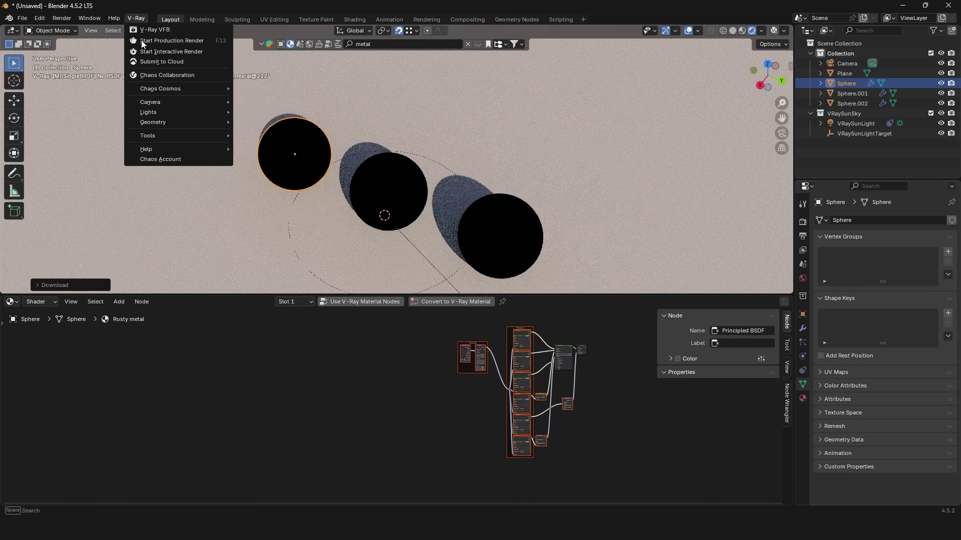
click(258, 137)
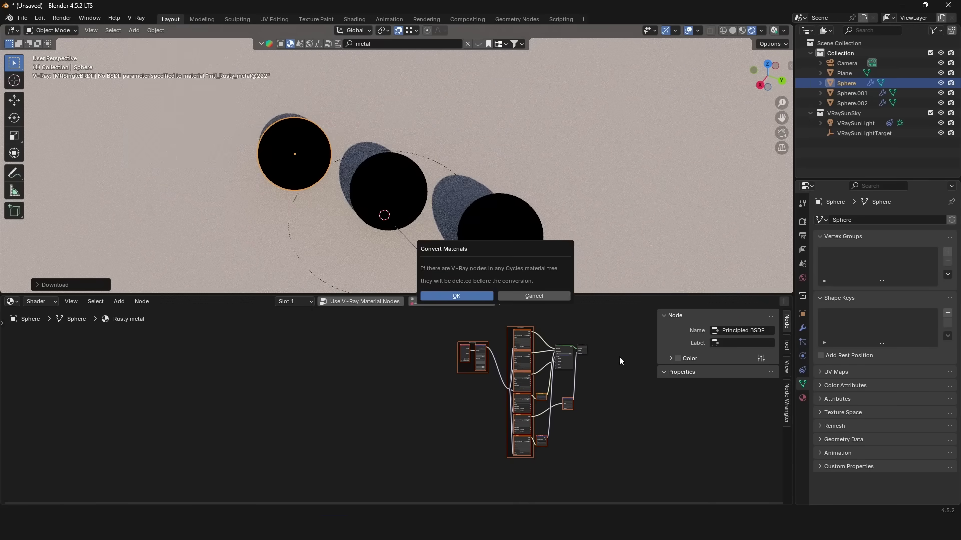
click(456, 296)
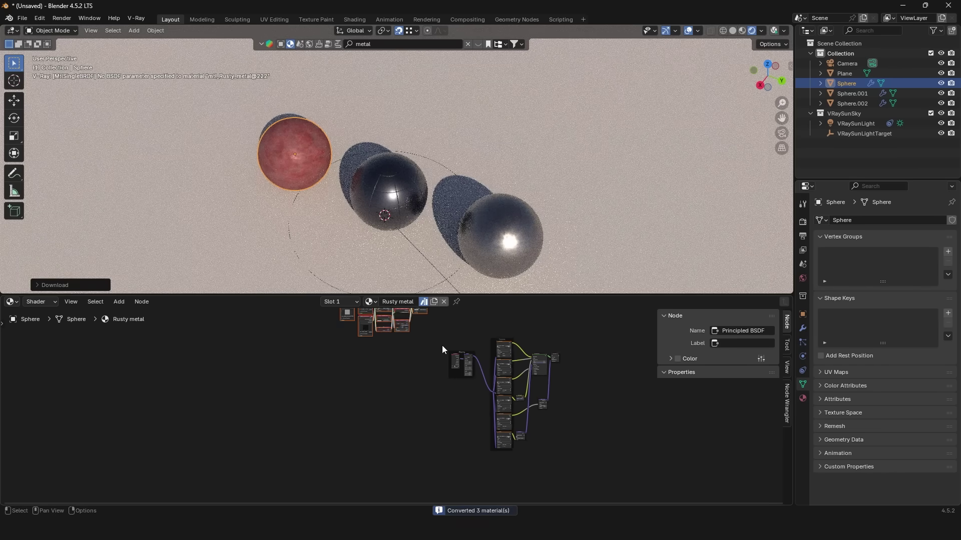
Step: Examine the converted V-Ray node trees of the three spheres: Rusty metal, Metal Plates and Frozen white metal
scroll(442, 346, up, 2)
middle_drag(431, 327, 455, 436)
scroll(465, 403, up, 7)
middle_drag(482, 367, 453, 382)
scroll(372, 207, up, 1)
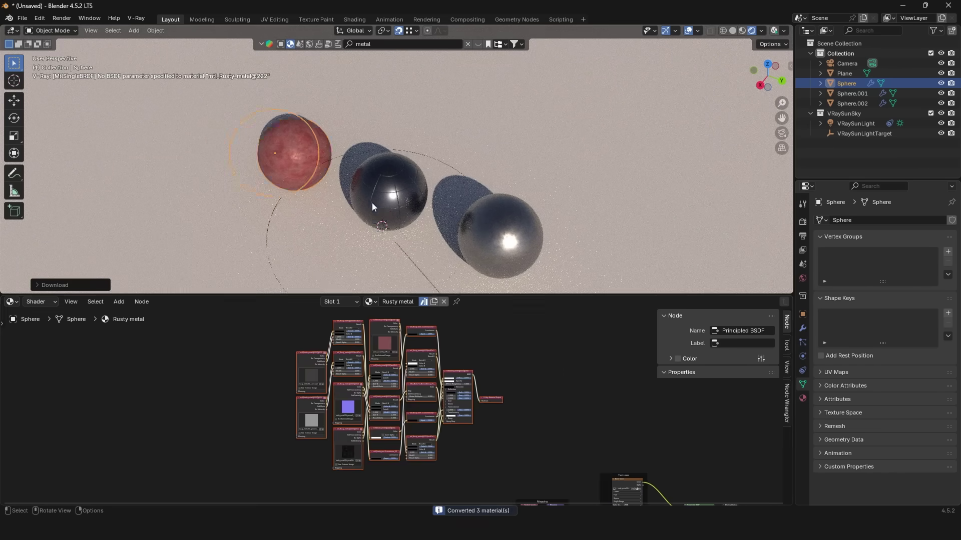
click(372, 207)
middle_drag(225, 368, 440, 423)
scroll(400, 409, up, 5)
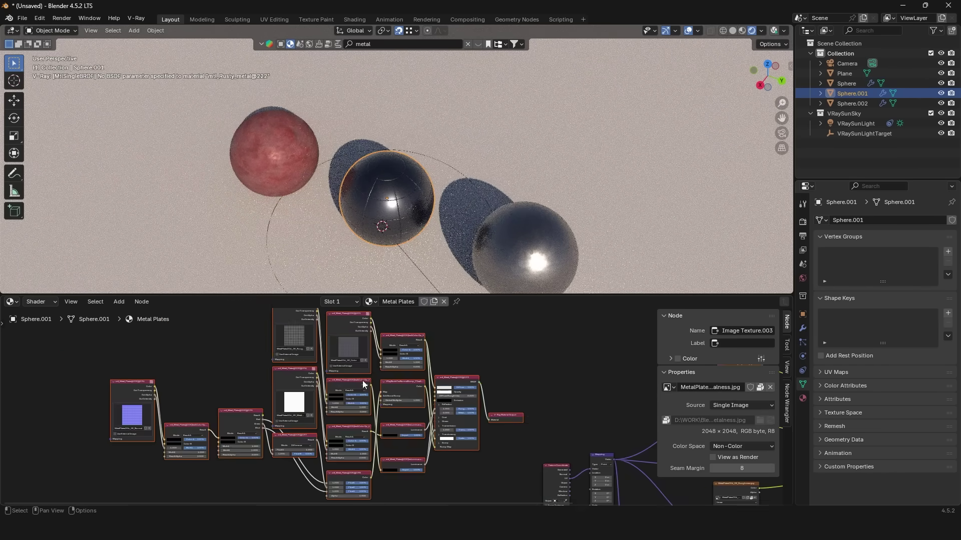
click(537, 264)
middle_drag(509, 371, 686, 451)
middle_drag(291, 356, 397, 396)
scroll(397, 395, up, 10)
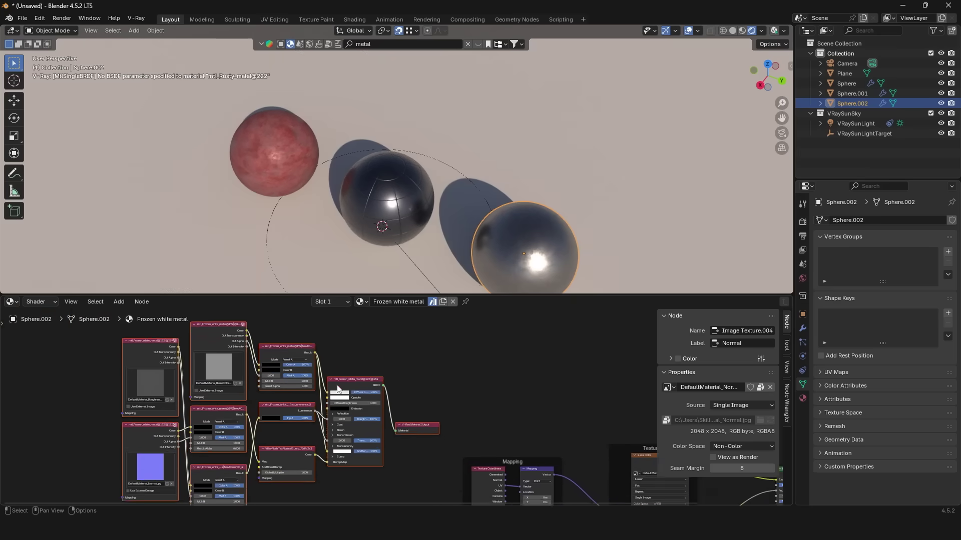
Step: Set the Frozen white metal material's diffuse colour to dark green and its diffuse texture amount to 21%
click(305, 382)
drag(358, 295, 359, 319)
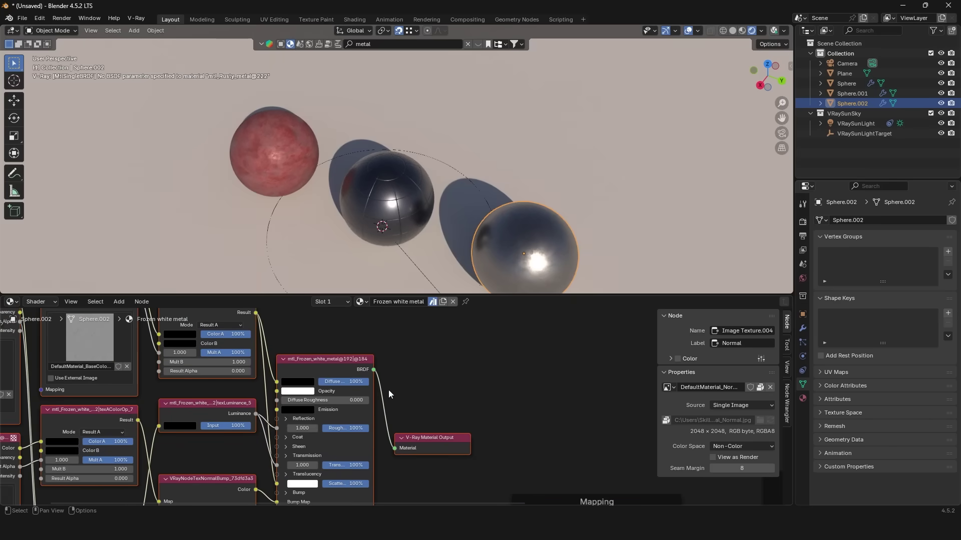
drag(360, 382, 329, 381)
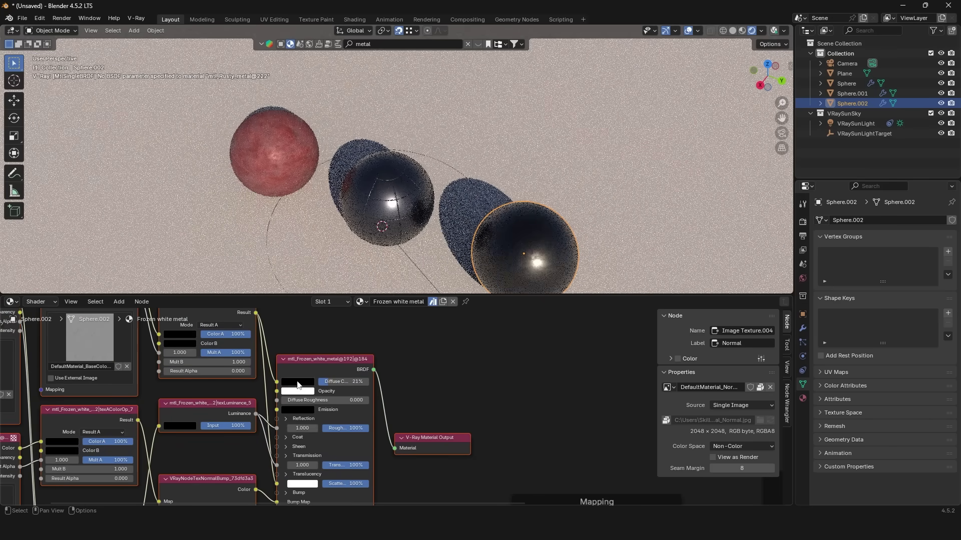
click(303, 382)
click(358, 300)
drag(313, 307, 298, 264)
scroll(588, 208, down, 3)
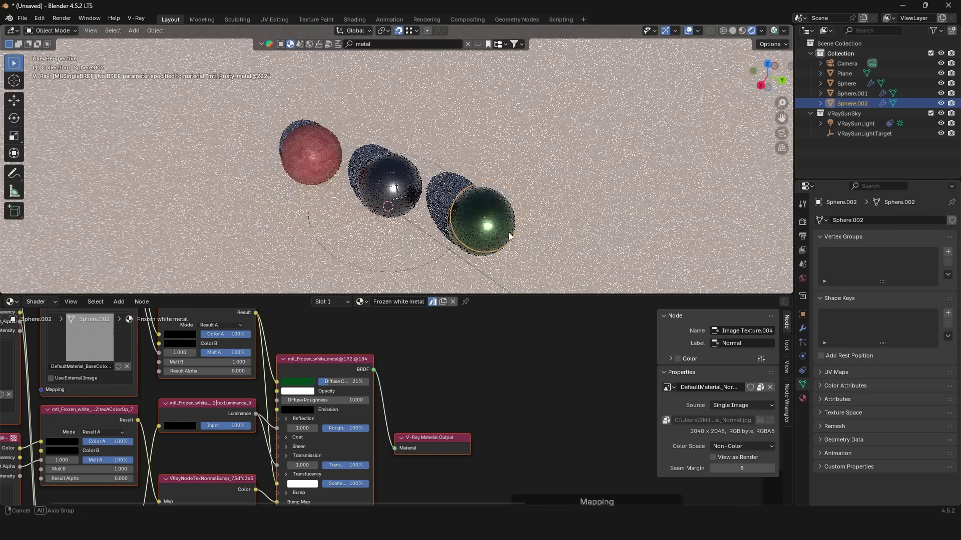
Step: Limit the viewport rendering to a render region around the three spheres
middle_drag(505, 233, 538, 221)
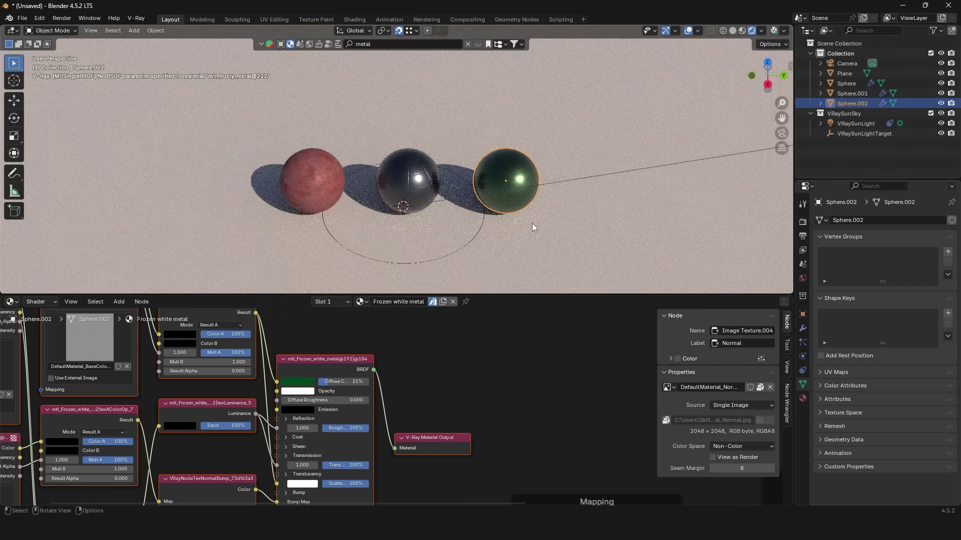
key(ctrl+b)
drag(247, 110, 632, 255)
scroll(511, 213, up, 1)
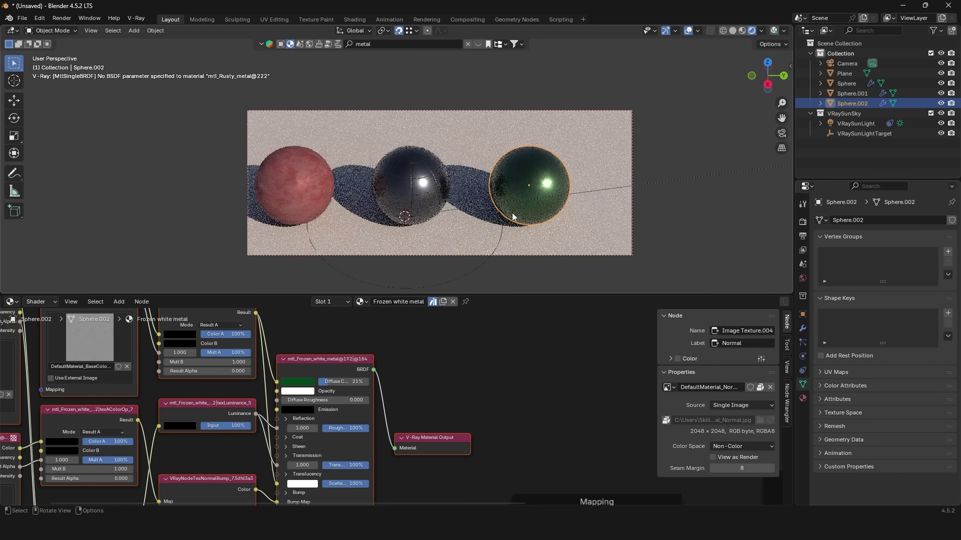
Step: Examine the supported Cycles Shader Nodes tables in the V-Ray documentation in the web browser
middle_click(936, 137)
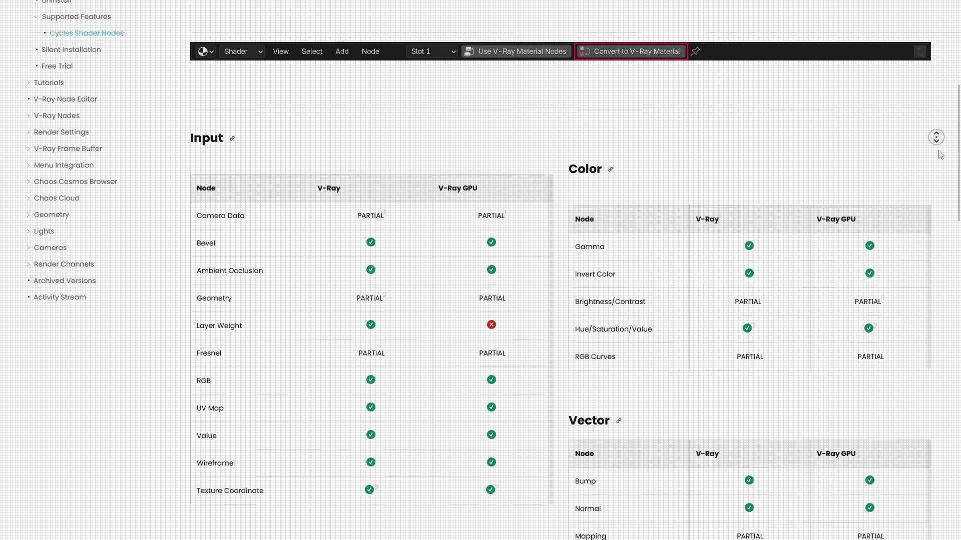
middle_click(10, 50)
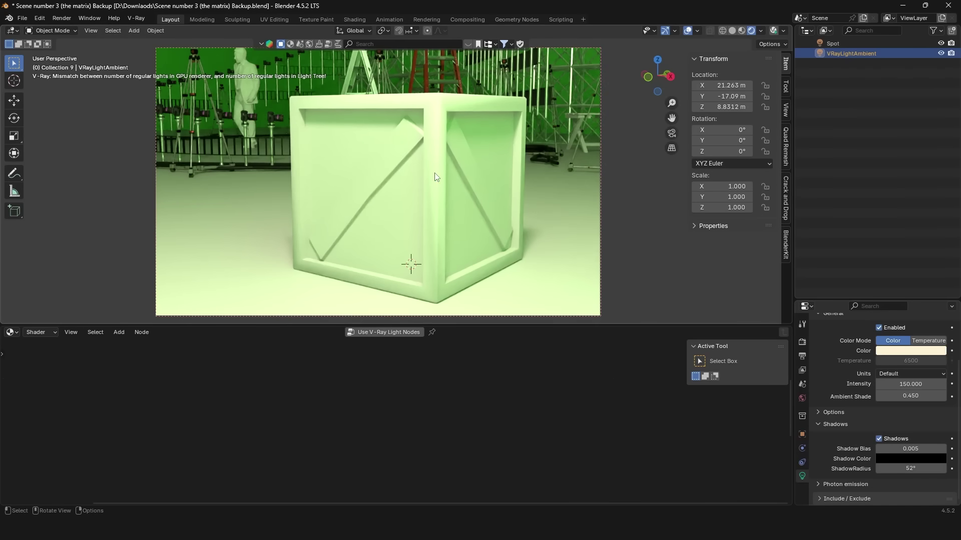
Step: Select the crate in the green-screen scene in Blender and convert its Material #51 to a V-Ray material
click(461, 201)
scroll(418, 399, down, 5)
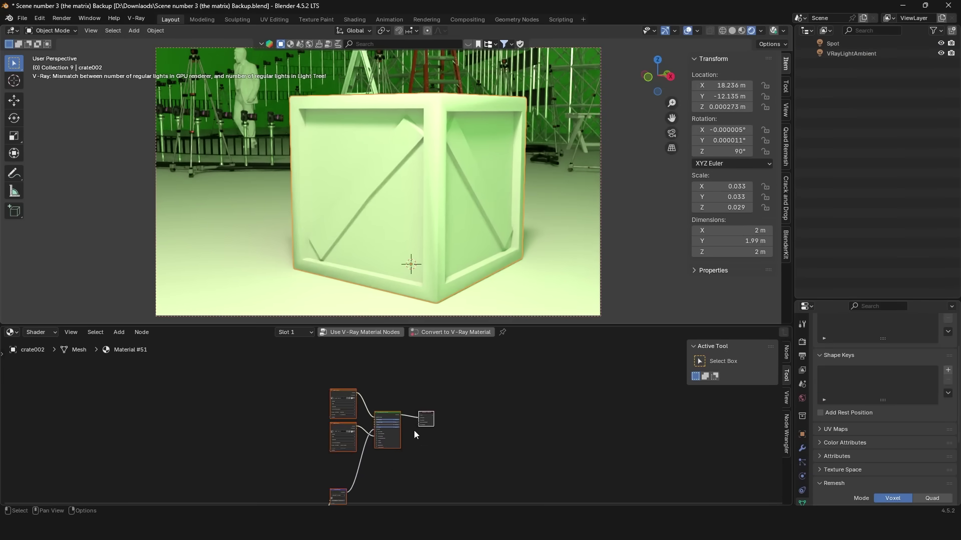
middle_drag(418, 399, 518, 402)
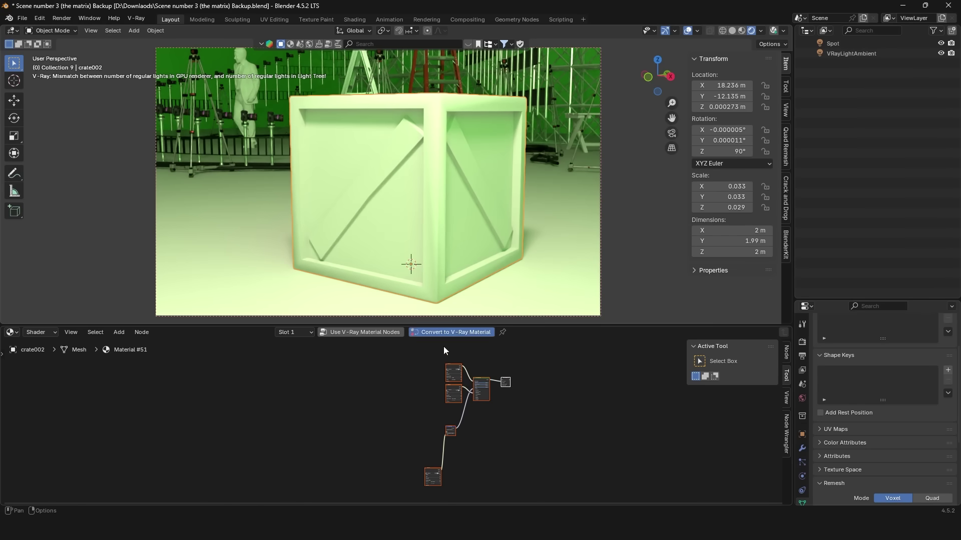
click(444, 332)
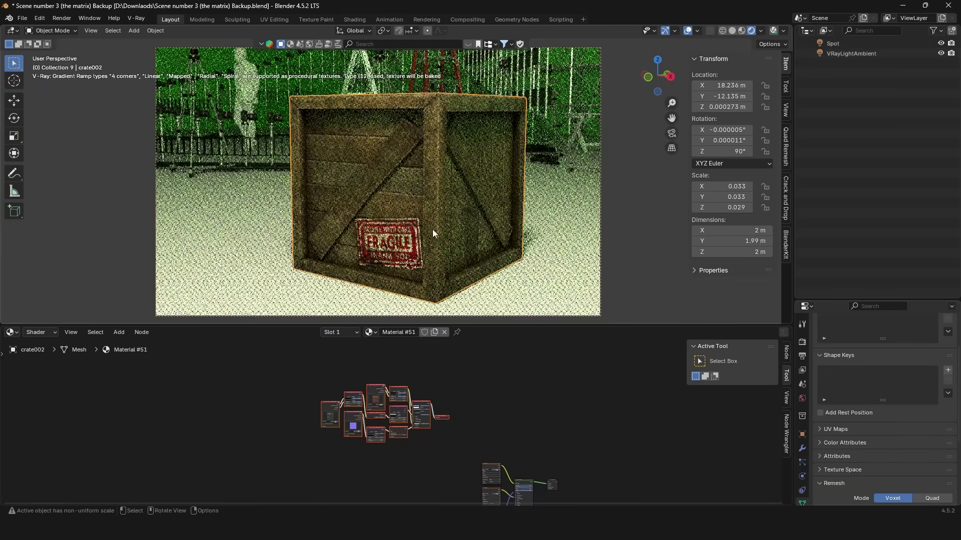
Step: Darken the crate material's diffuse colour to dark grey while keeping the diffuse texture amount at 100%
scroll(418, 367, up, 1)
middle_drag(401, 221, 422, 261)
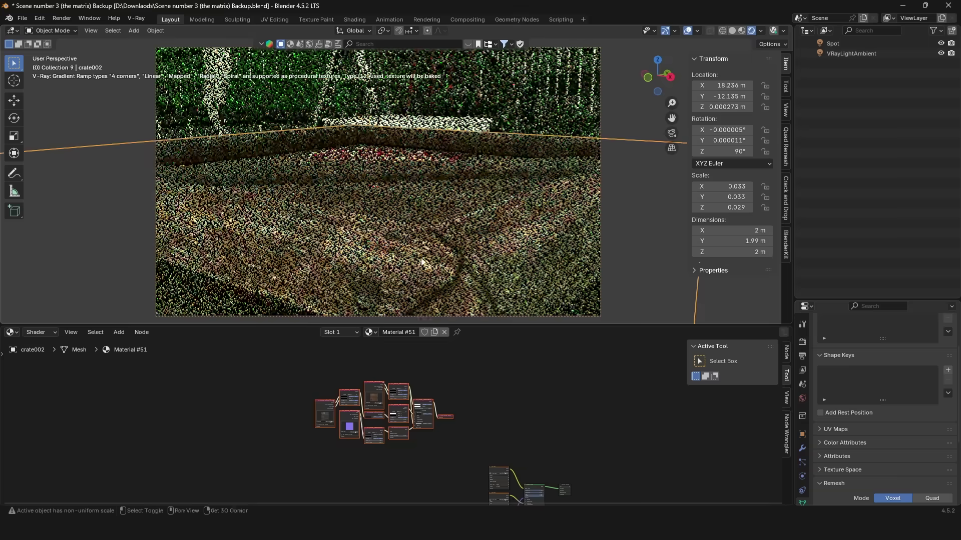
scroll(421, 262, up, 3)
scroll(419, 403, up, 1)
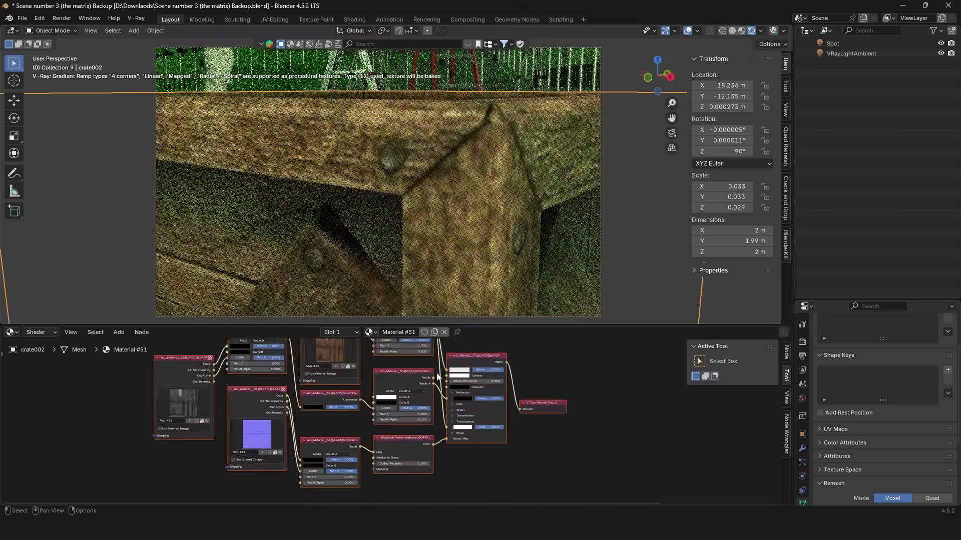
scroll(437, 376, up, 3)
click(352, 440)
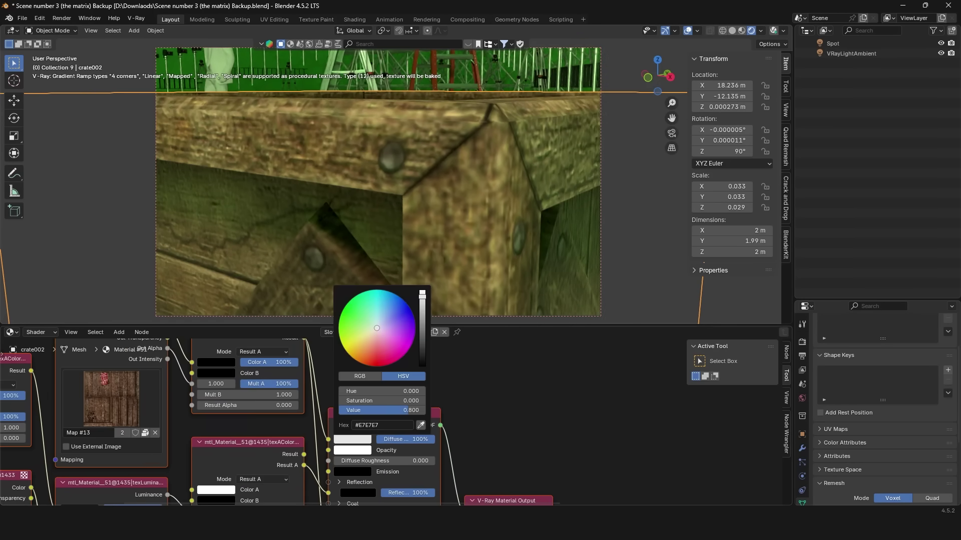
drag(404, 411, 340, 411)
drag(413, 439, 432, 440)
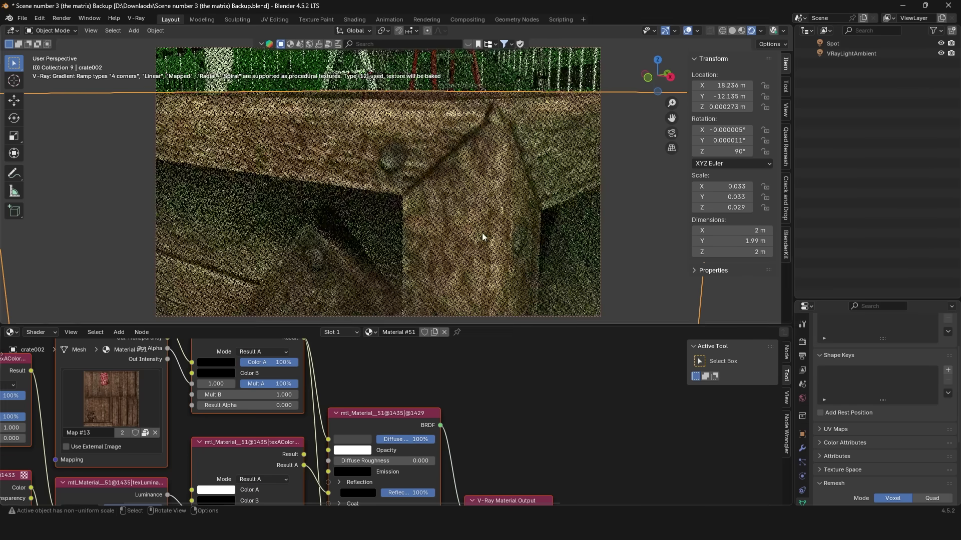
Step: Tint the crate material's diffuse colour dark red and set its diffuse texture amount to 62%
scroll(479, 234, down, 6)
middle_drag(402, 400, 407, 382)
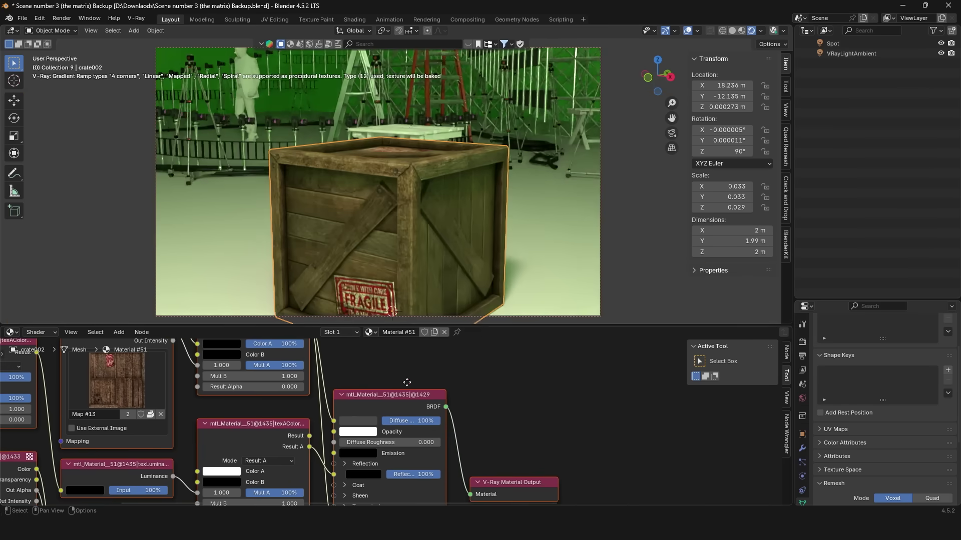
click(362, 424)
click(378, 343)
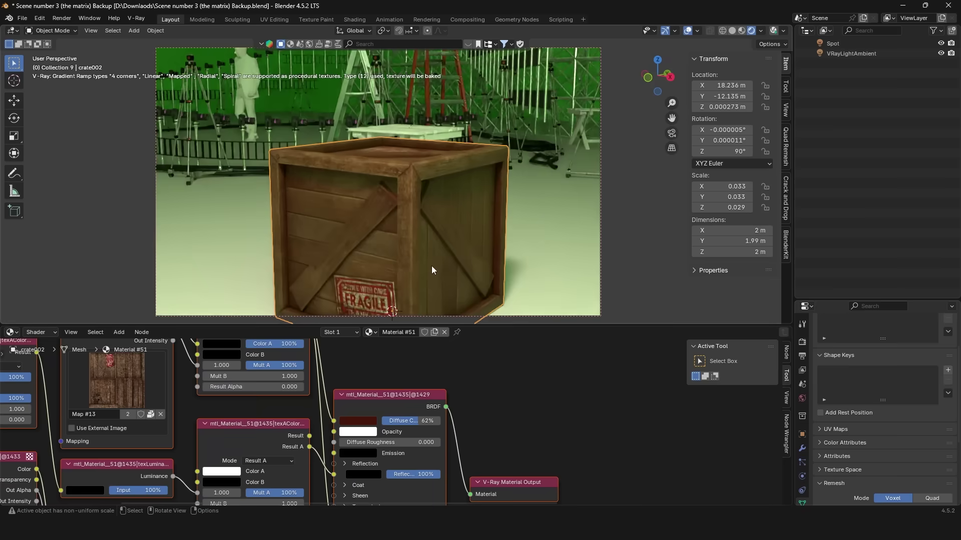
scroll(435, 240, down, 3)
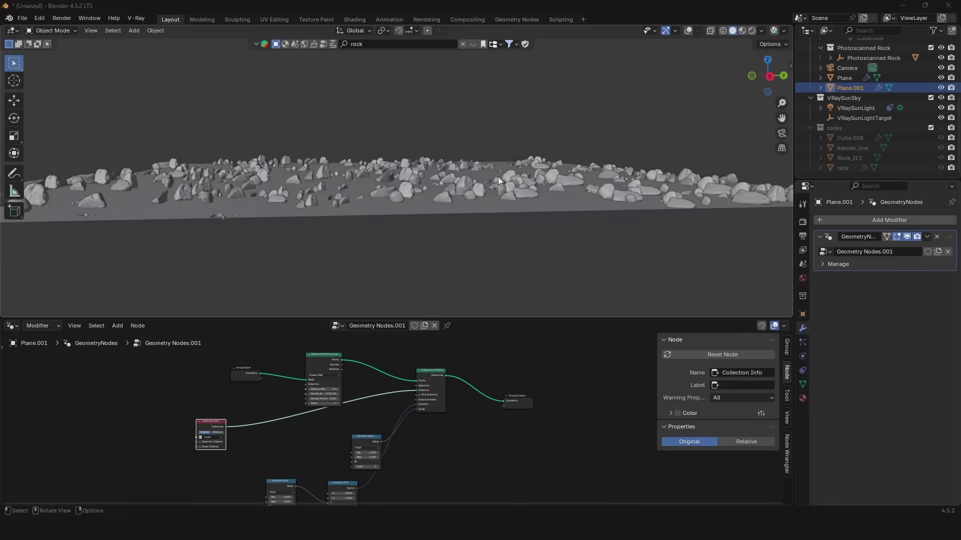
Step: Raise the density factor of the rock scatter's Distribute Points on Faces node to 0.073
middle_drag(497, 176, 484, 237)
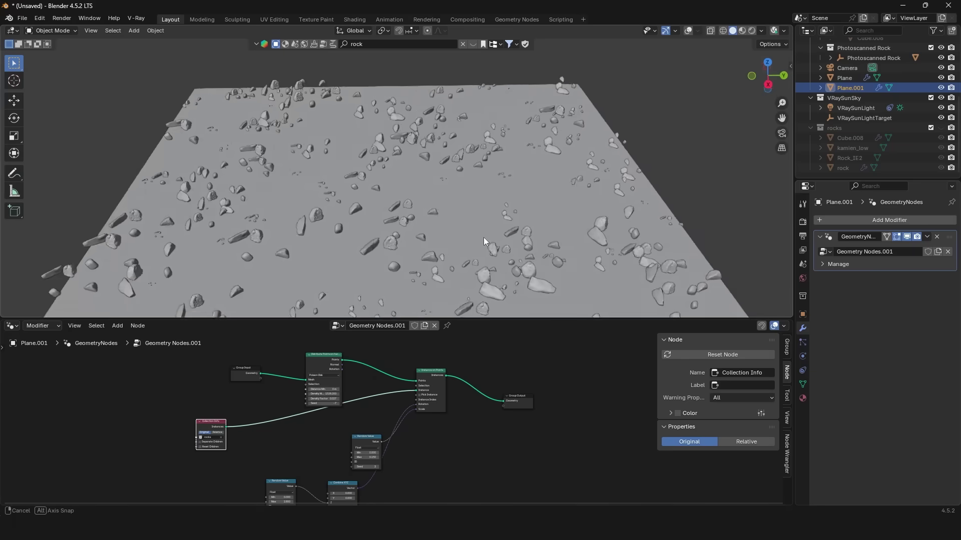
scroll(484, 237, up, 2)
scroll(313, 390, up, 4)
mouse_move(309, 392)
mouse_down()
mouse_move(331, 392)
mouse_move(311, 392)
mouse_up()
middle_drag(511, 156, 496, 139)
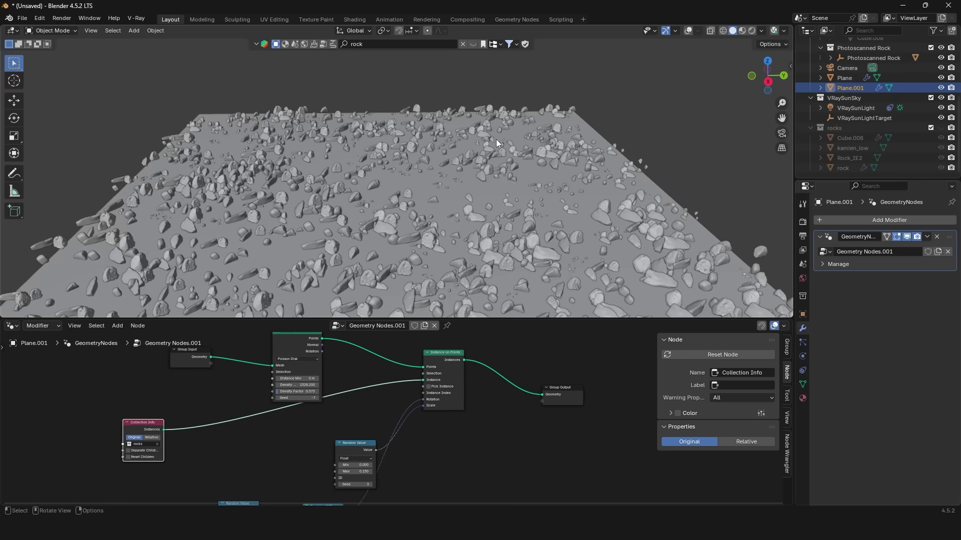
Step: Preview the scattered rocks with rendered shading, viewing them from a low angle and from above
click(768, 82)
scroll(460, 155, up, 5)
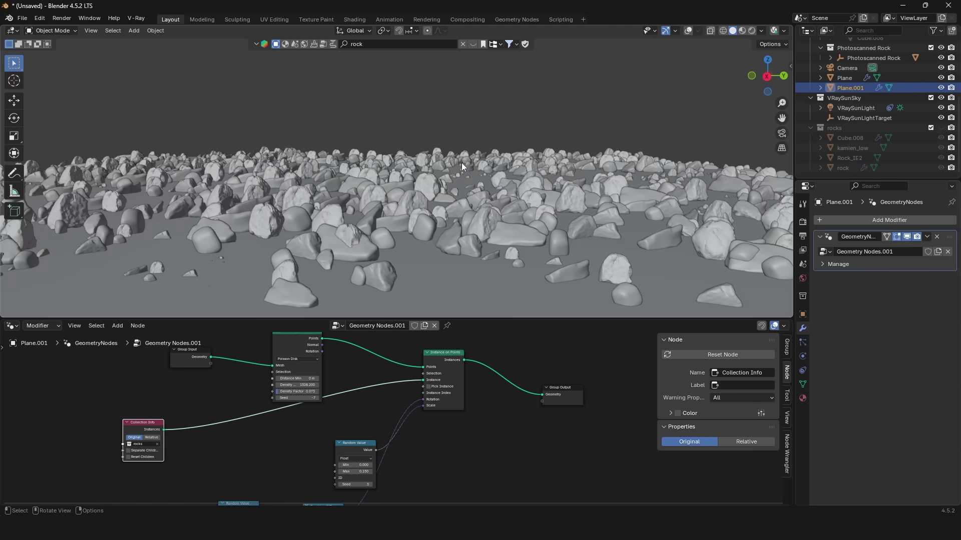
click(752, 31)
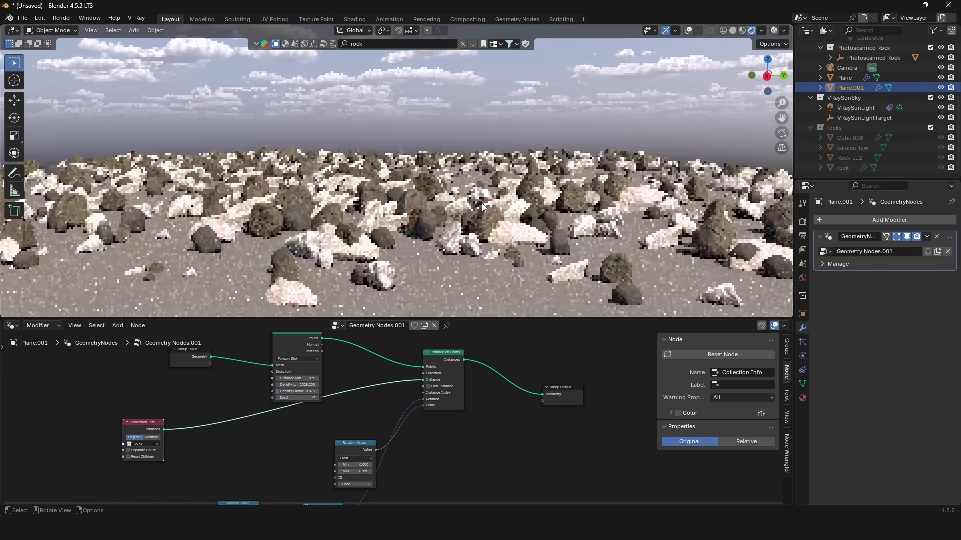
middle_drag(481, 203, 410, 260)
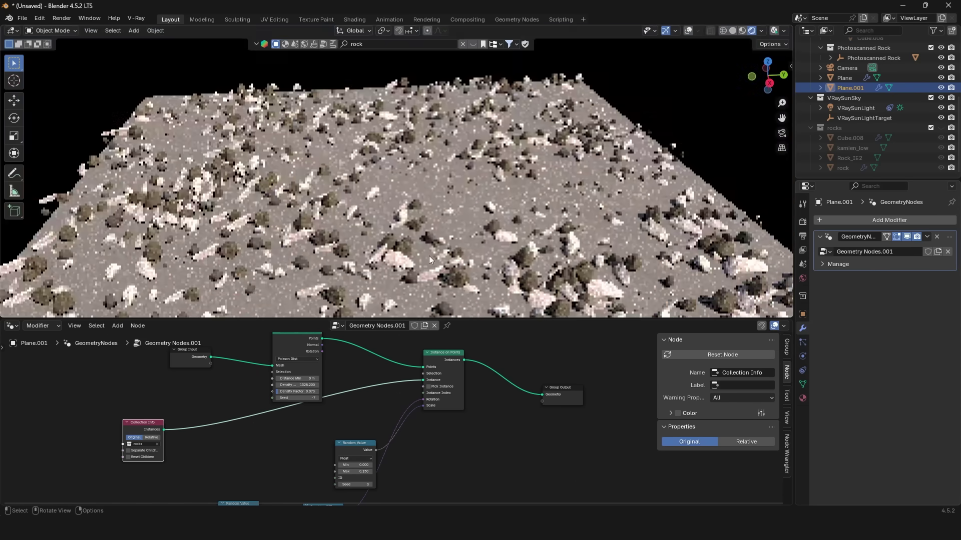
Step: Align the camera to a closer view of the rocks and draw a render region around the camera frame
click(781, 133)
scroll(500, 190, up, 3)
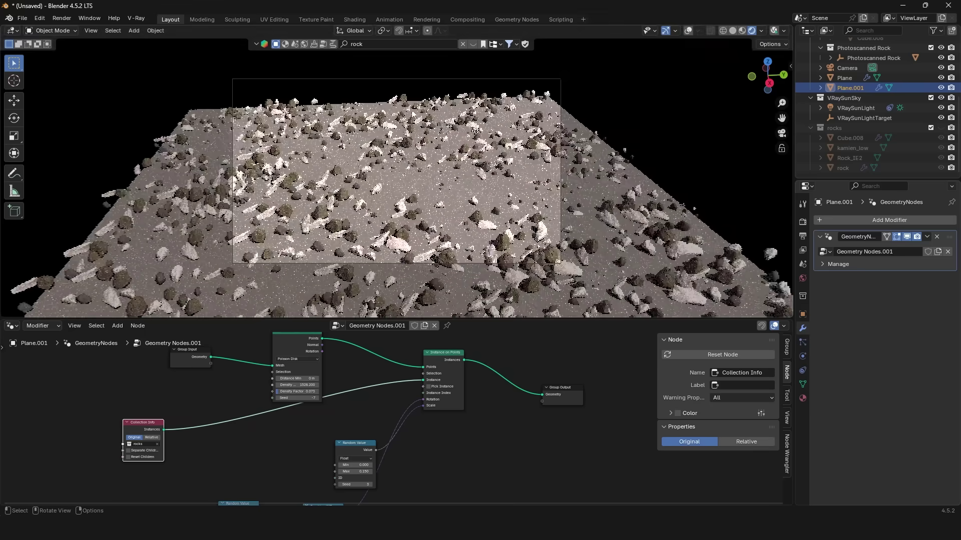
scroll(467, 183, up, 3)
scroll(468, 209, up, 4)
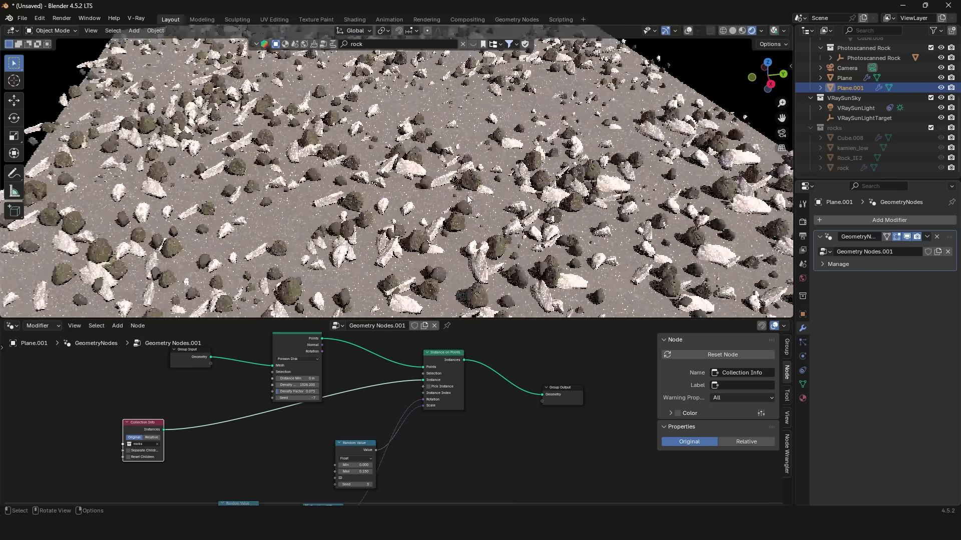
key(ctrl+alt+KP_0)
key(ctrl+b)
drag(218, 69, 588, 283)
scroll(430, 154, up, 1)
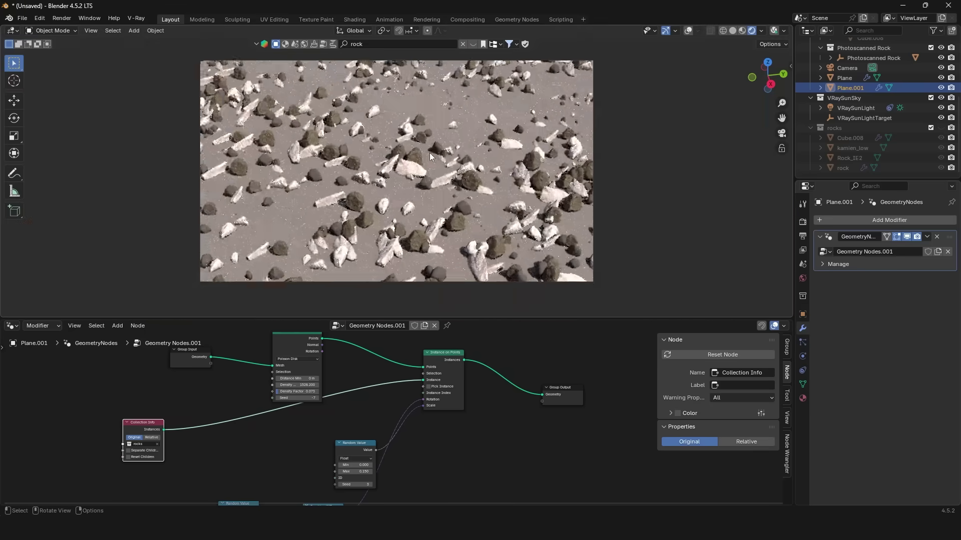
Step: Render the rock scene in the V-Ray Frame Buffer, close it and return the viewport to rendered shading
click(773, 30)
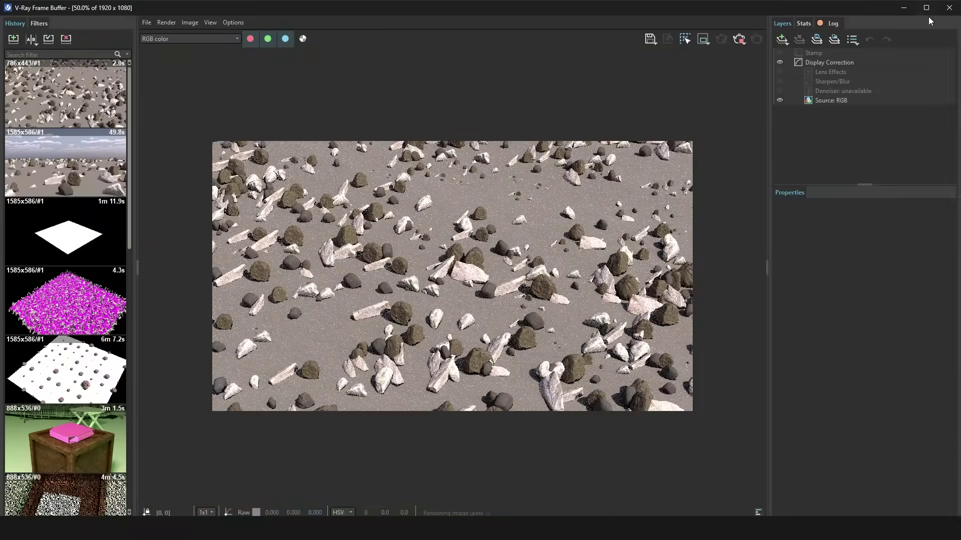
click(948, 7)
scroll(497, 389, up, 1)
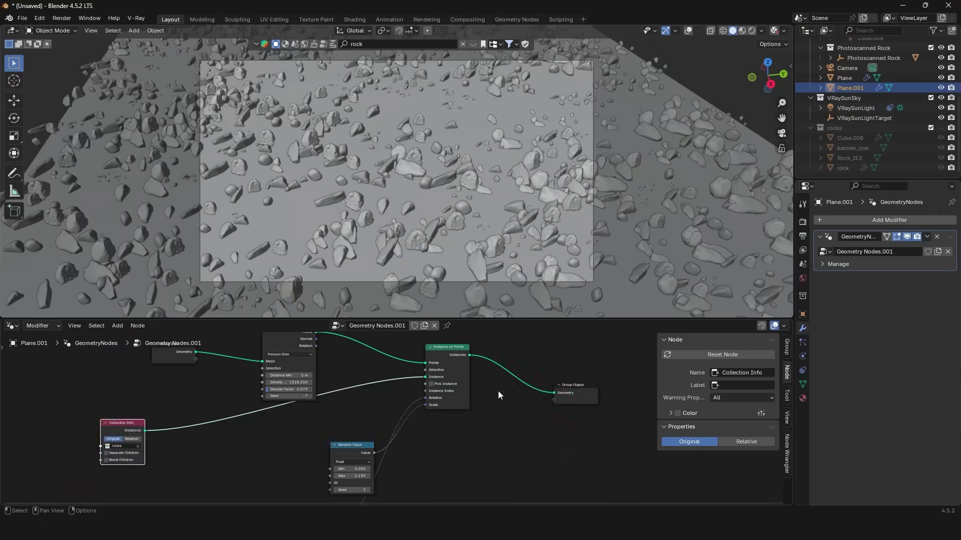
scroll(500, 381, down, 2)
middle_drag(501, 377, 495, 429)
scroll(494, 429, up, 3)
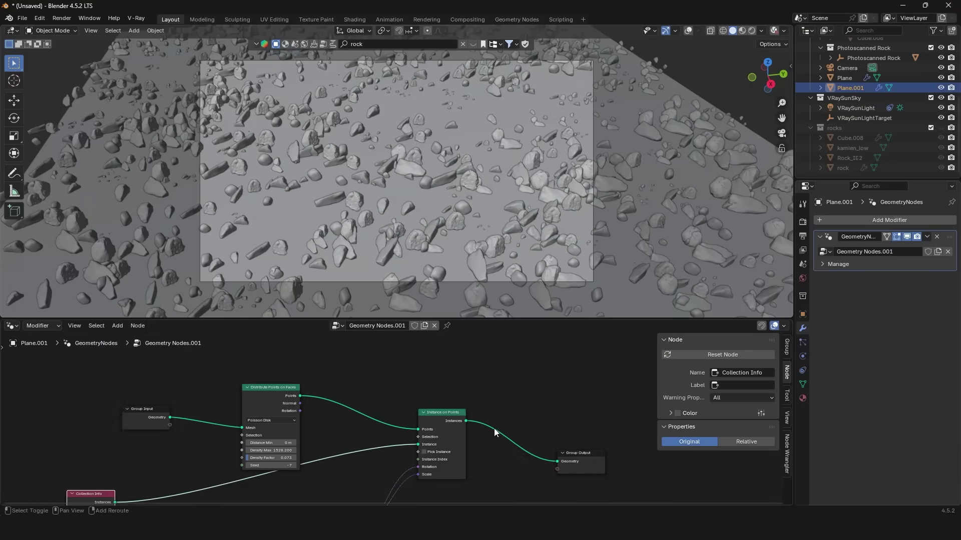
click(751, 30)
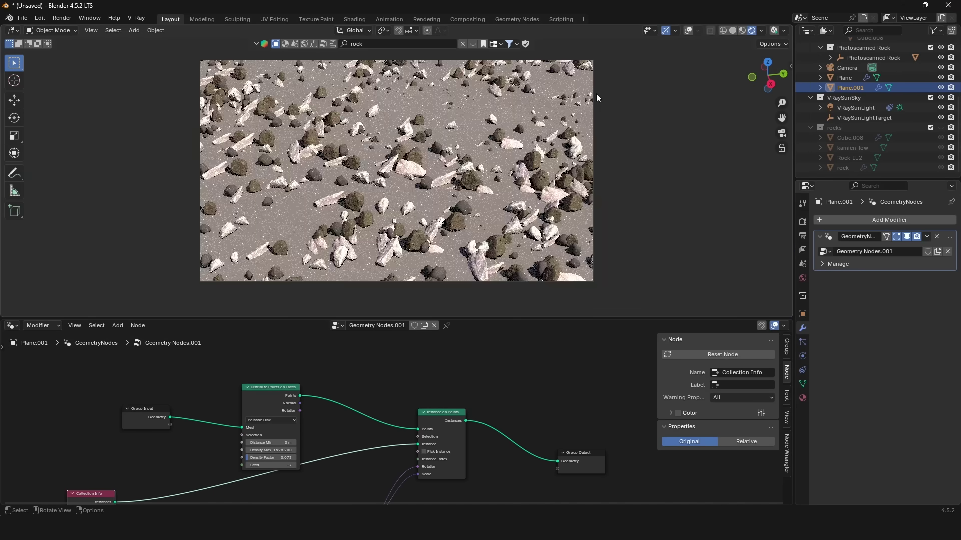
Step: Set the point distribution's maximum density to 1521.3 and density factor to 0.187, and step its seed up twice from 23
scroll(334, 489, up, 3)
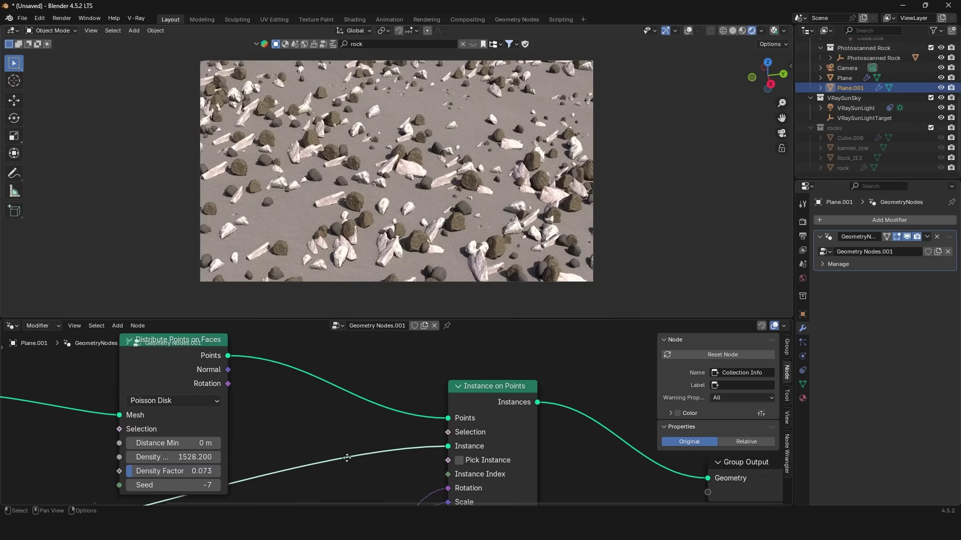
drag(200, 427, 183, 455)
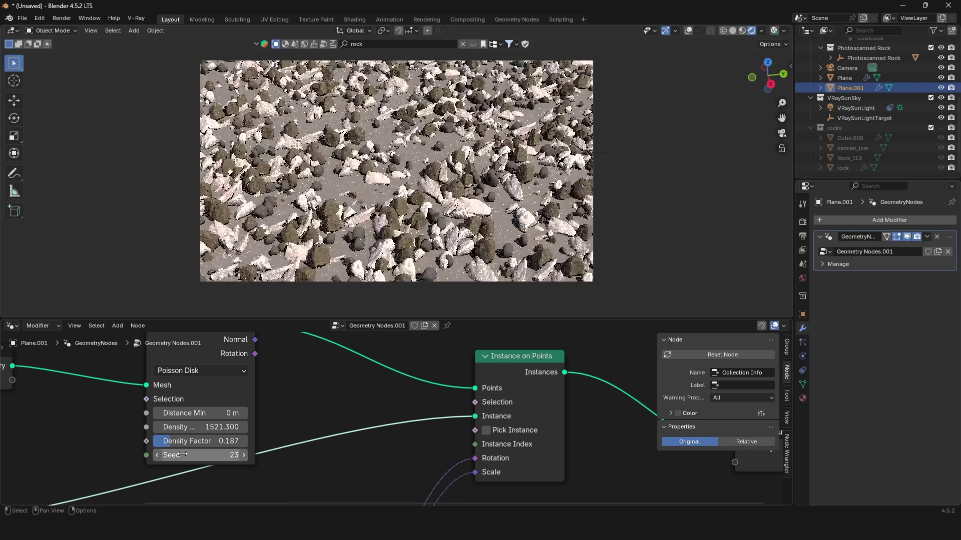
click(244, 453)
click(244, 453)
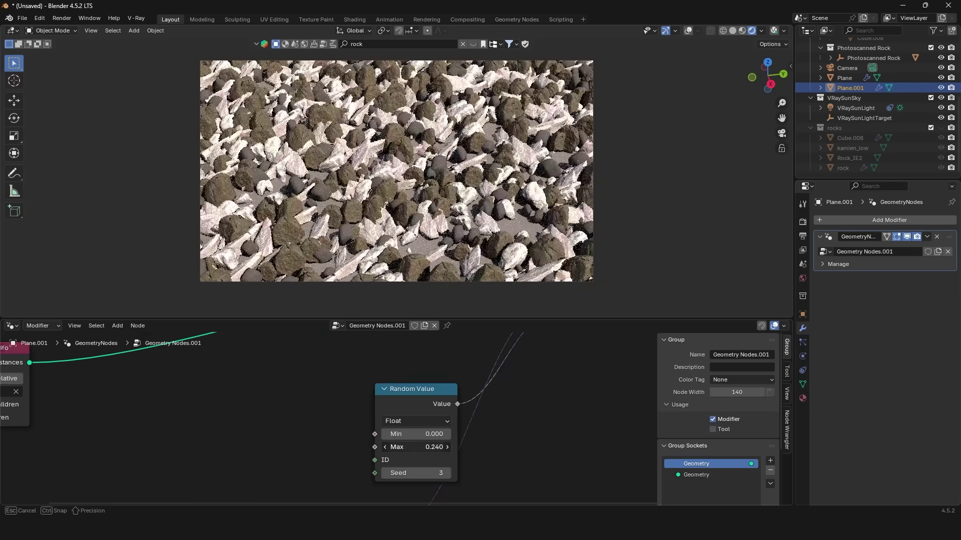
Step: Set the maximum of the Random Value node driving the rock scale to 0.260 and inspect the larger rocks
drag(415, 447, 475, 446)
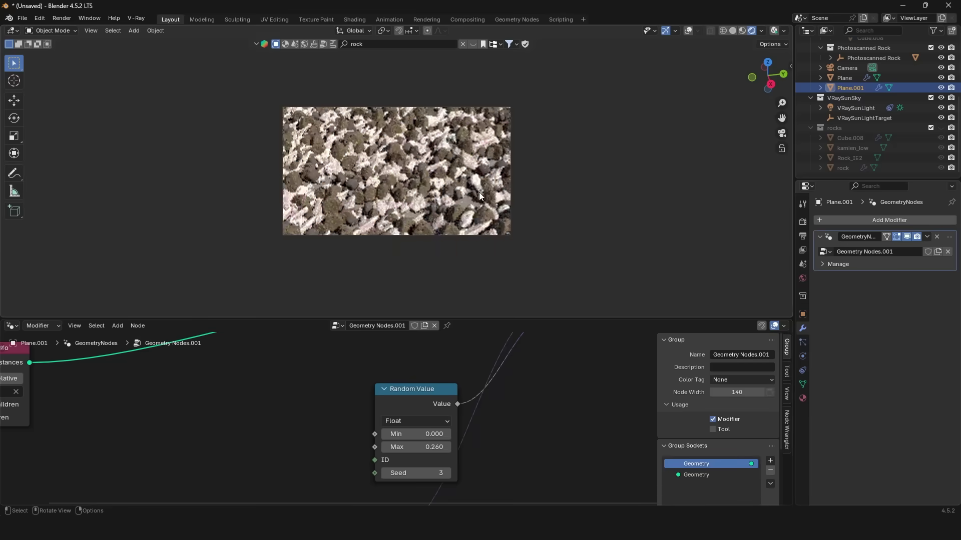
scroll(459, 212, up, 3)
middle_drag(458, 212, 440, 225)
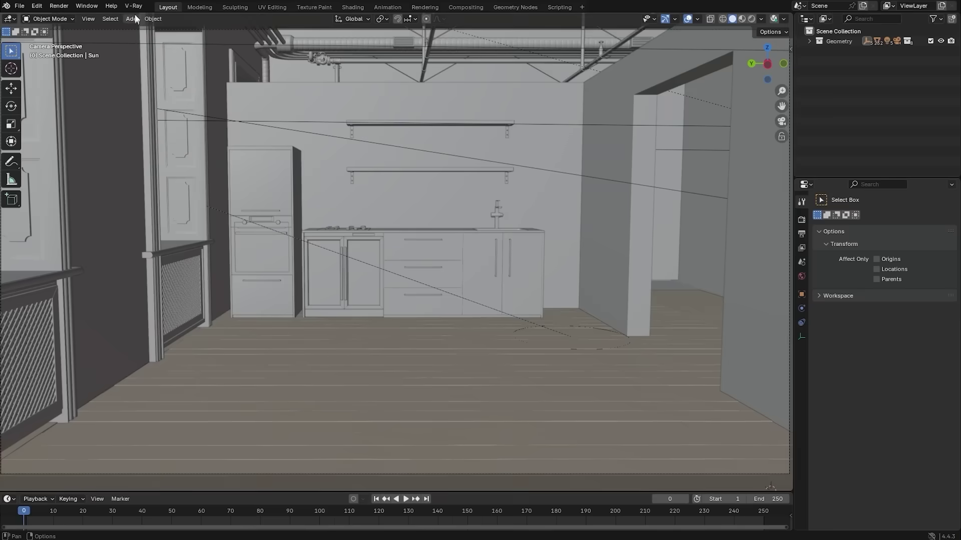
Step: Open the Chaos Cosmos Browser from the kitchen scene and look through its 3D Models, Materials and HDRIs categories
click(134, 7)
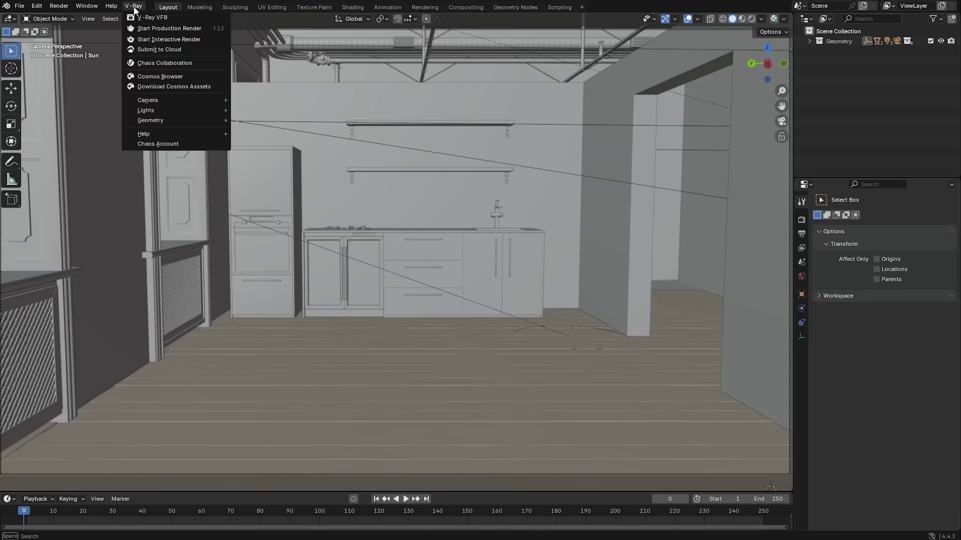
click(155, 77)
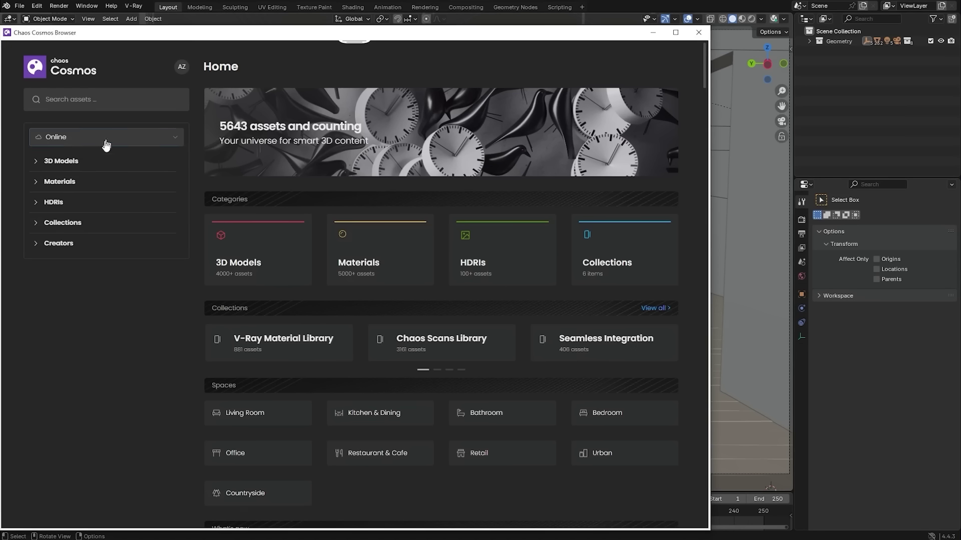
click(72, 162)
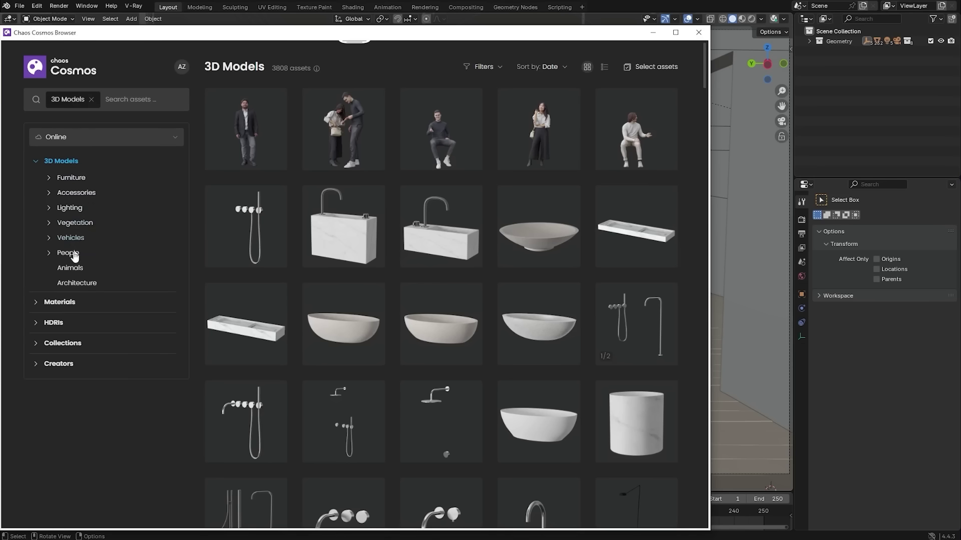
click(60, 302)
scroll(73, 306, down, 3)
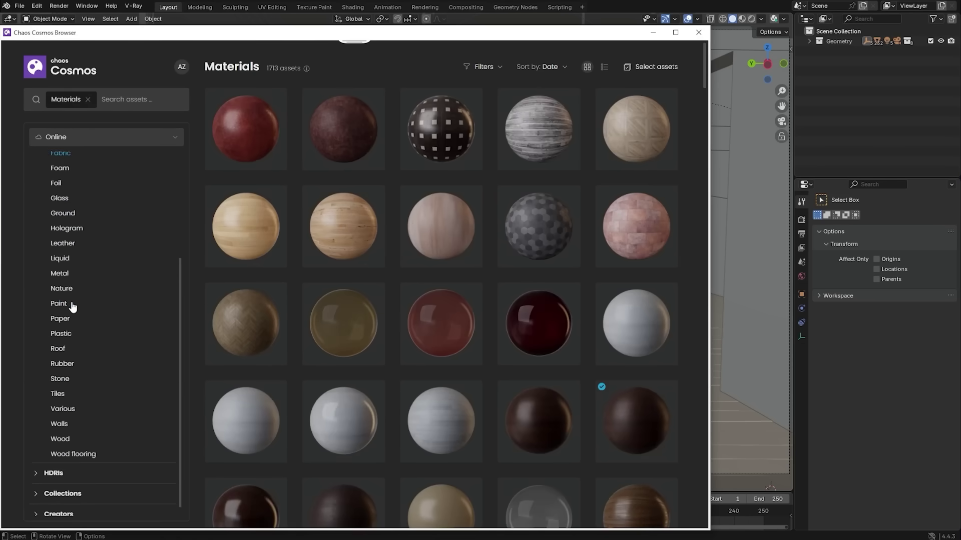
click(54, 473)
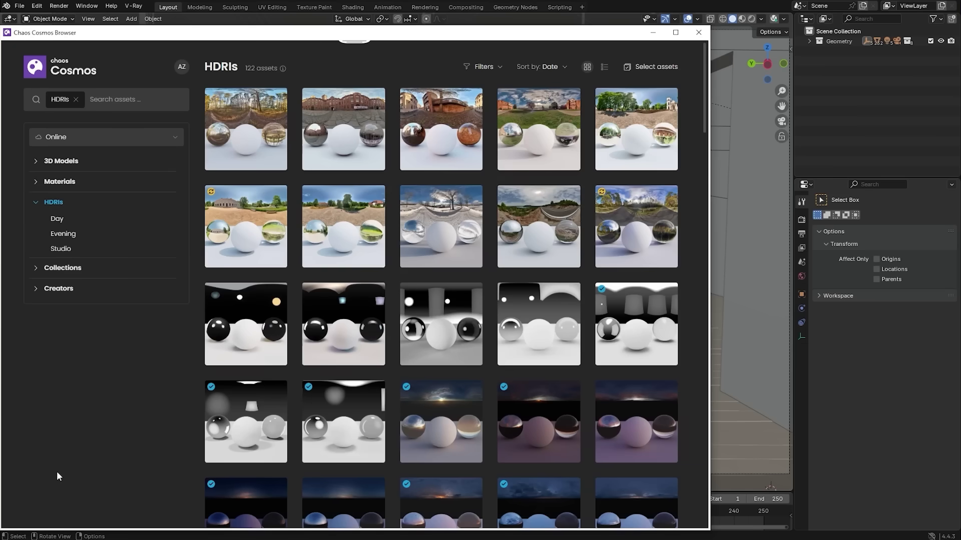
click(55, 162)
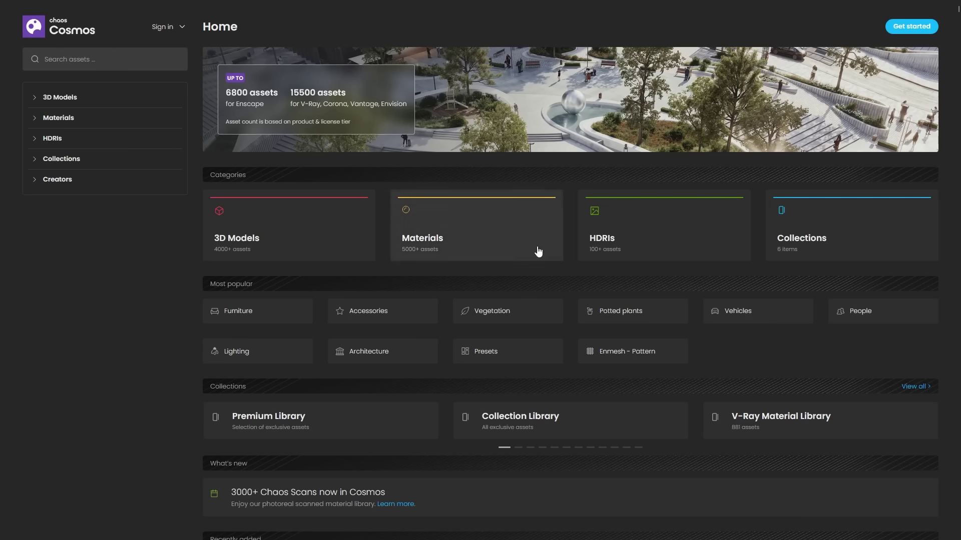
Step: Browse the materials on the Chaos Cosmos website, including the Car paint, Glass, Fabric and Tiles categories
click(498, 234)
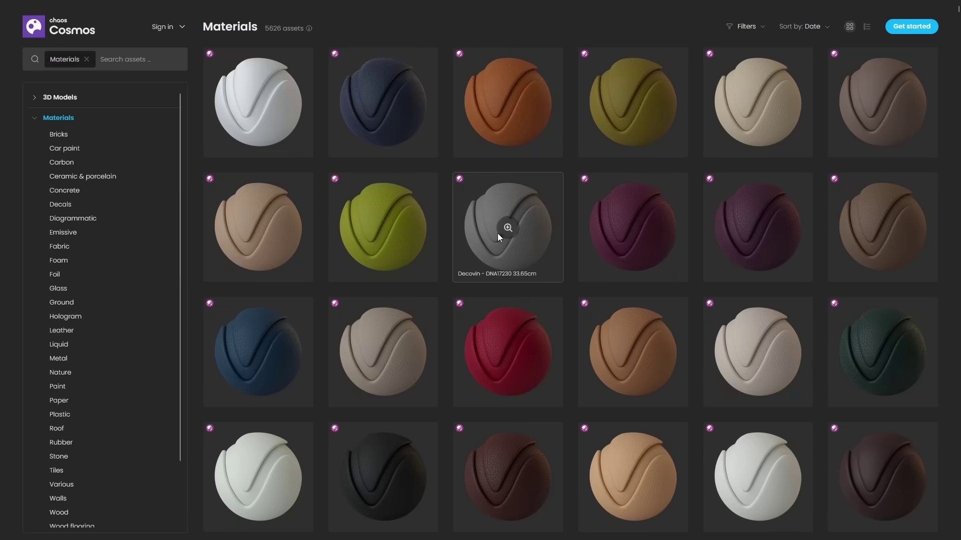
click(70, 150)
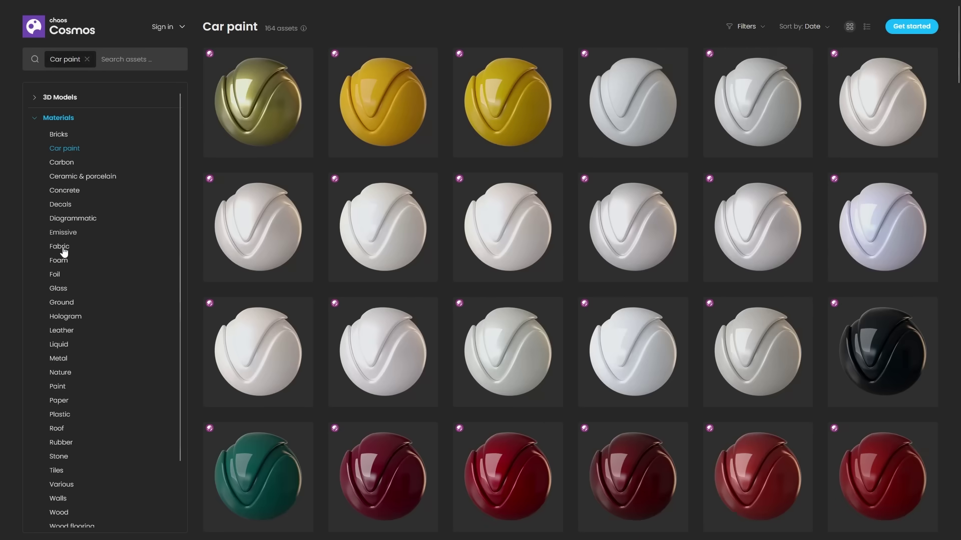
click(59, 295)
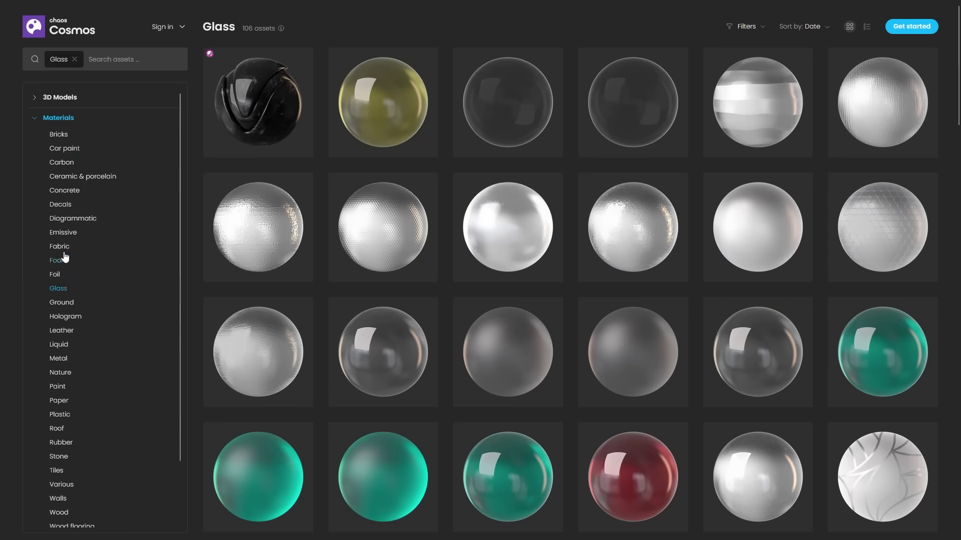
click(60, 246)
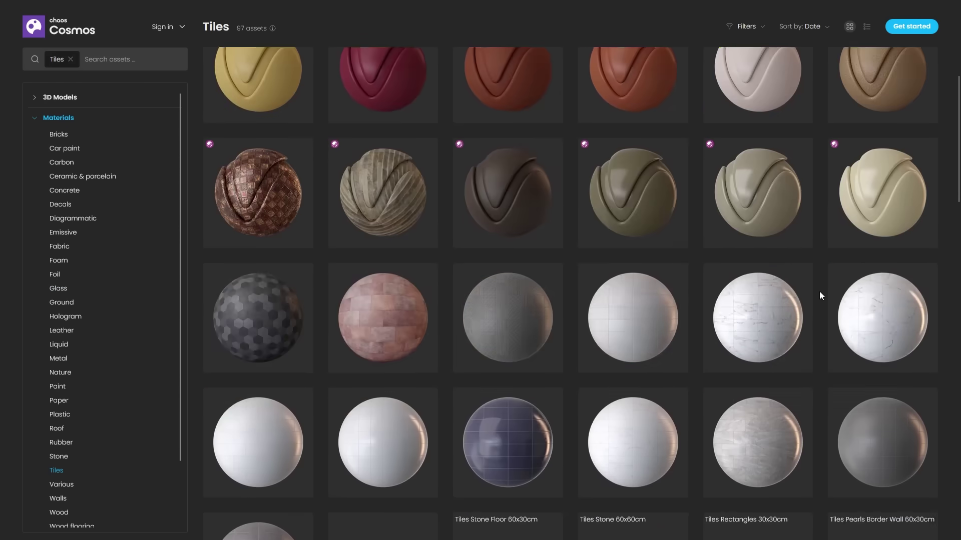
scroll(819, 292, down, 20)
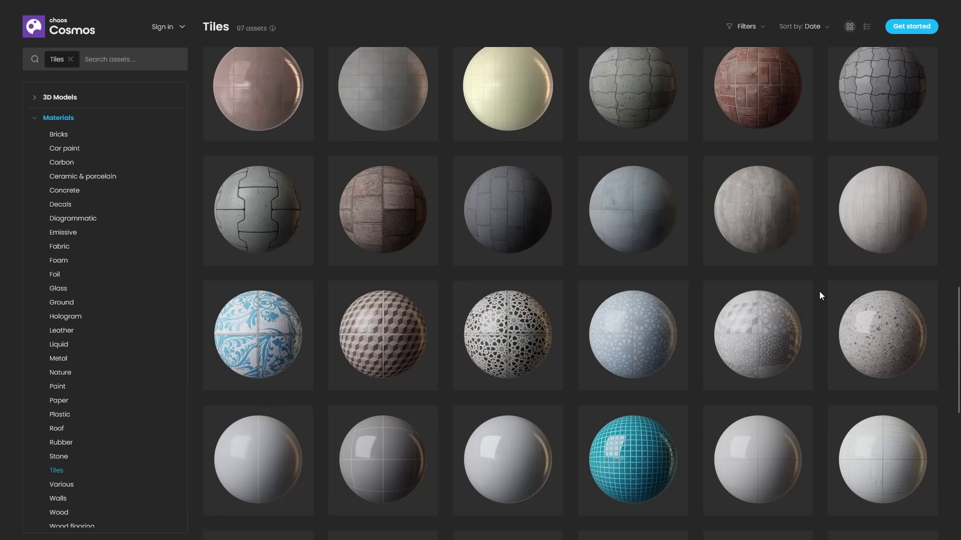
Step: Open the Tiles Pool I01 100cm material and examine its additional info and related assets
click(643, 459)
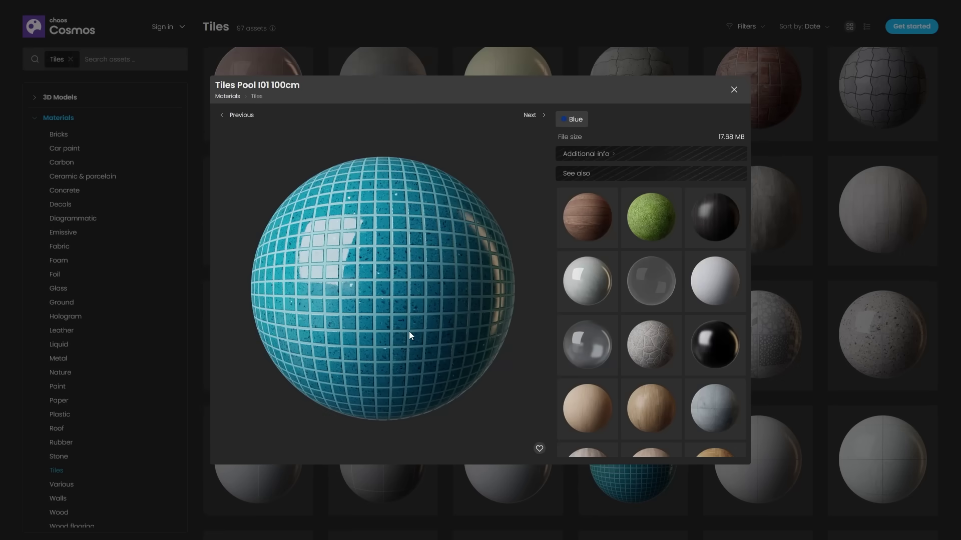
click(598, 156)
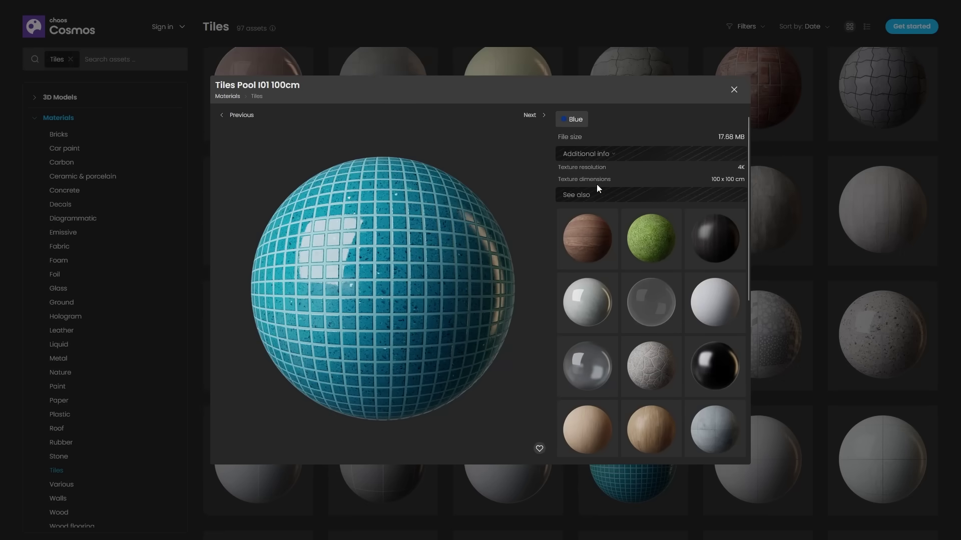
scroll(602, 254, down, 5)
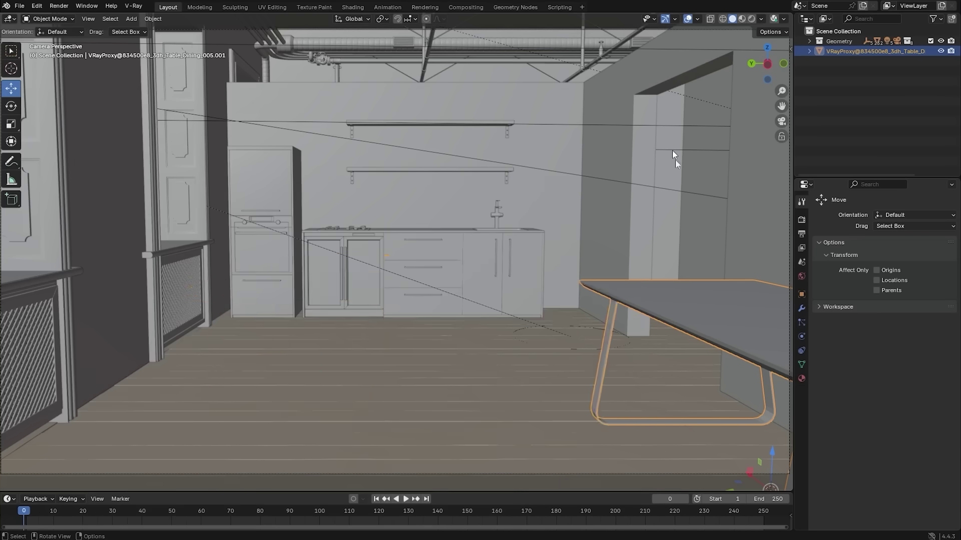
Step: Move the imported dining table across the kitchen floor in Blender, and adjust its rotation and scale
drag(739, 486, 255, 398)
key(r)
key(shift+space)
key(s)
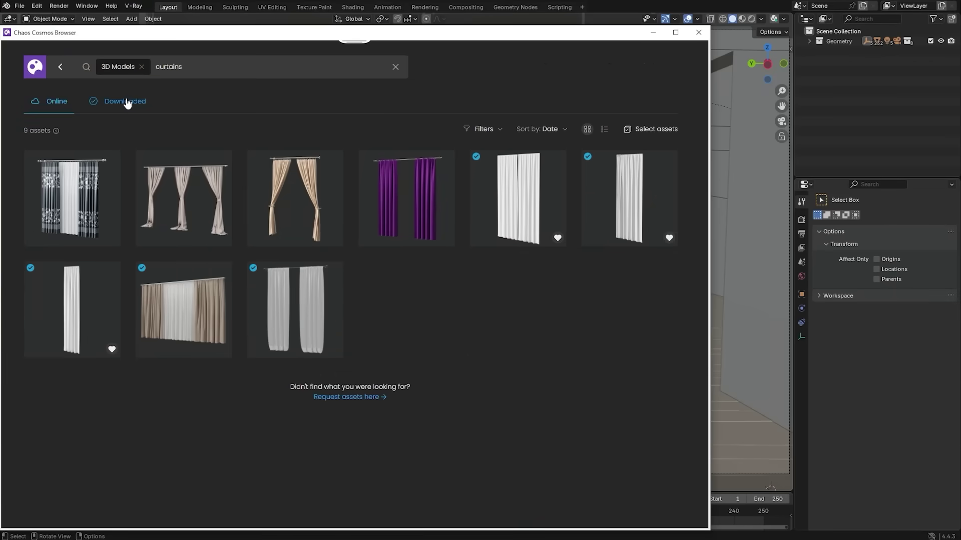
Step: Open the filters for the "curtains" 3D model search in the Chaos Cosmos Browser
click(483, 130)
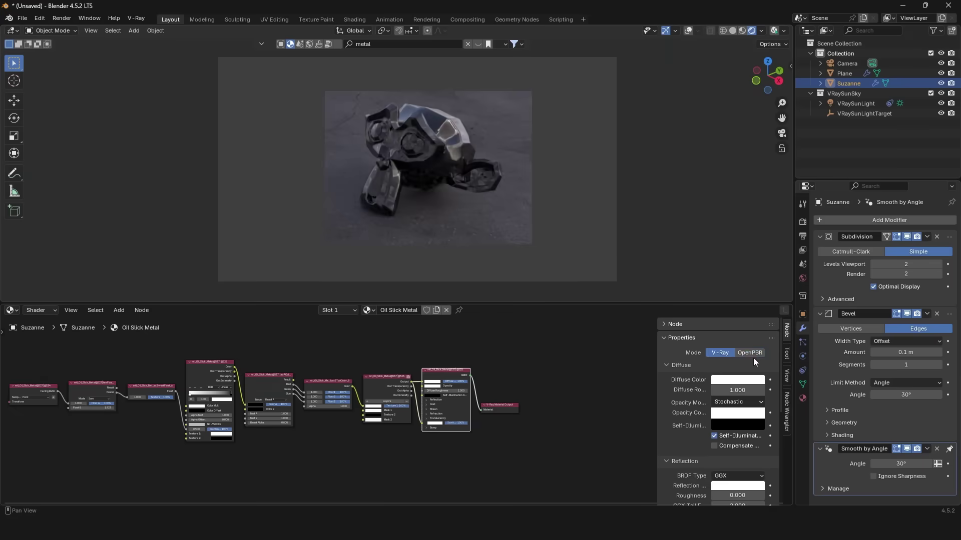
Step: Switch Suzanne's Oil Slick Metal material to OpenPBR mode and set its reflection roughness to 0.37
scroll(739, 451, down, 1)
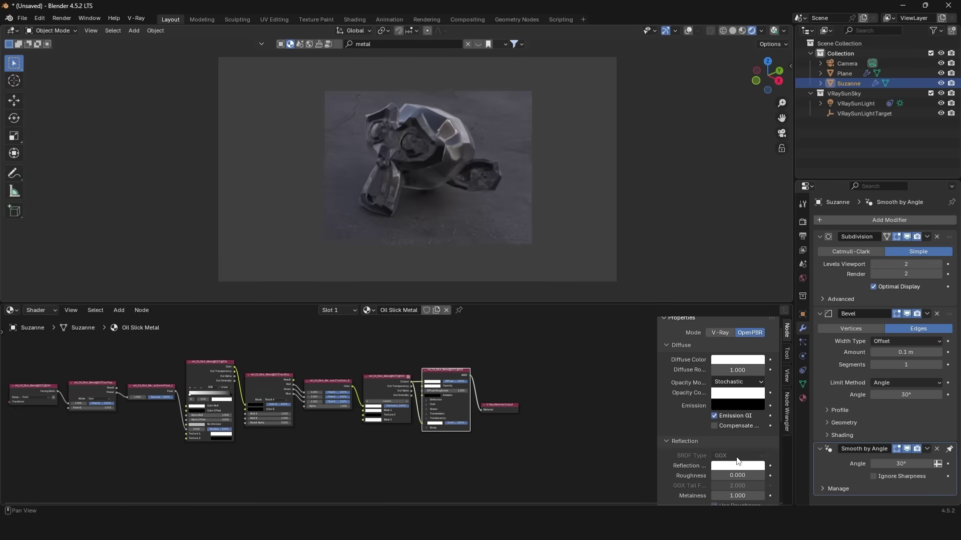
drag(737, 475, 754, 456)
scroll(735, 472, down, 1)
Step: Change the Oil Slick Metal material's diffuse color to orange-red #FF4700 and pick a further shade for it
click(738, 341)
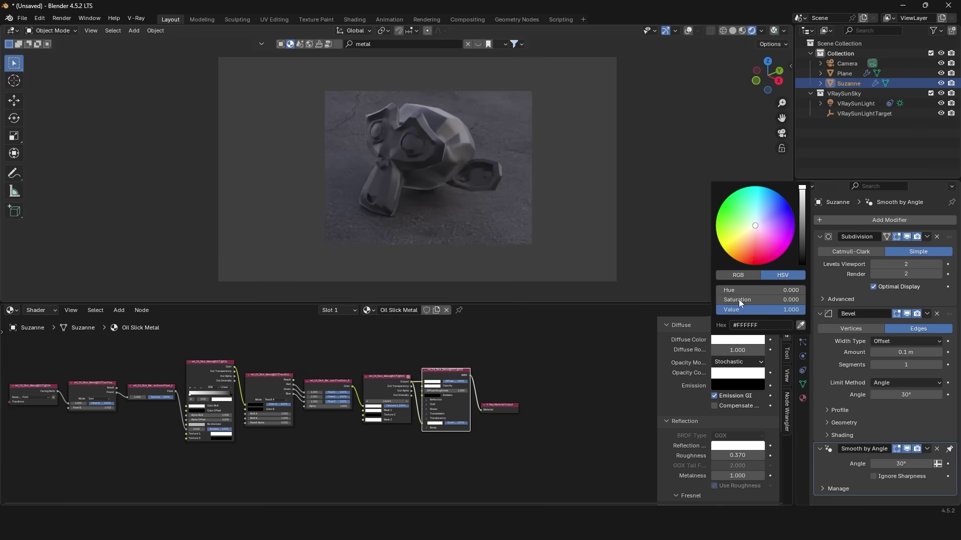
drag(749, 255, 745, 264)
scroll(729, 420, up, 2)
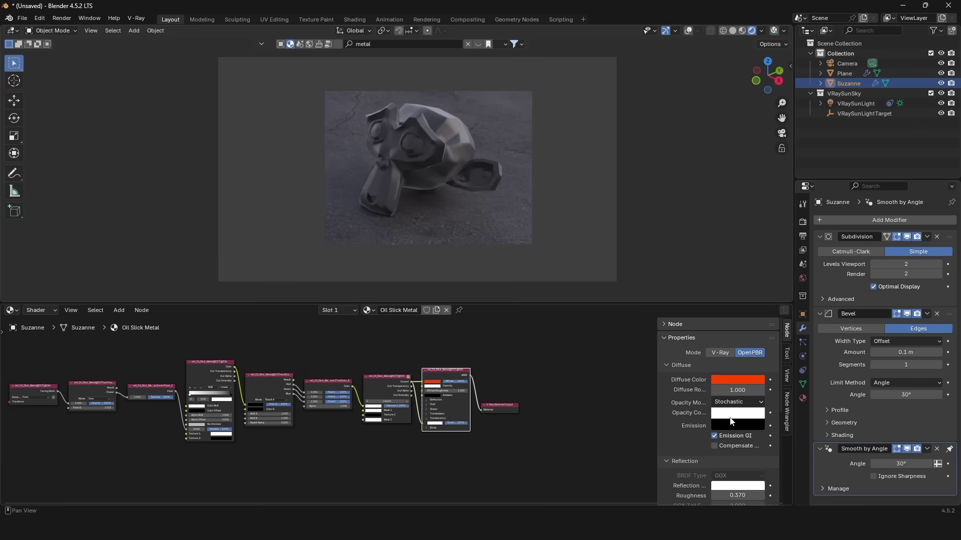
click(737, 380)
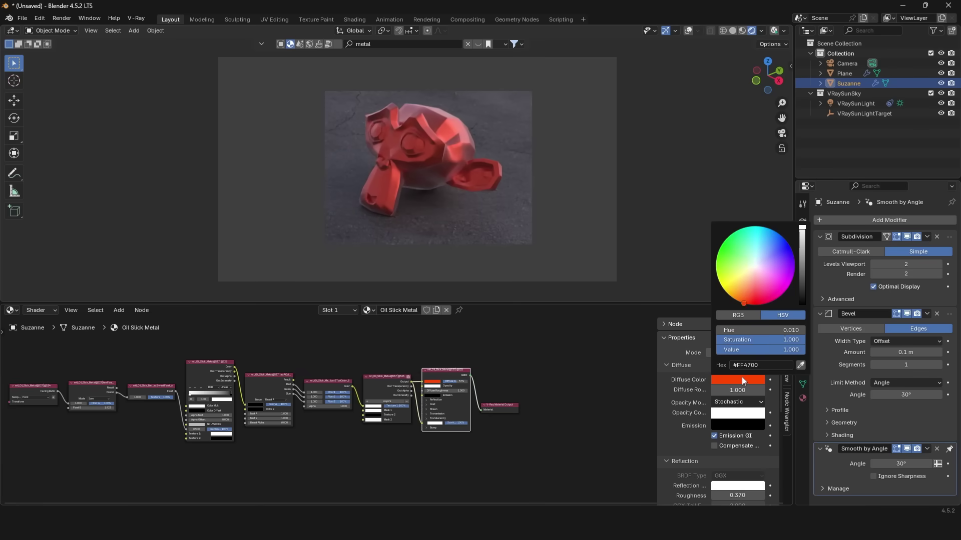
drag(758, 280, 761, 260)
Step: Raise the material's reflection roughness and adjust the settings that follow it in the node properties
scroll(737, 434, down, 3)
drag(737, 435, 860, 443)
scroll(740, 459, down, 5)
click(714, 424)
click(720, 434)
drag(741, 472, 751, 473)
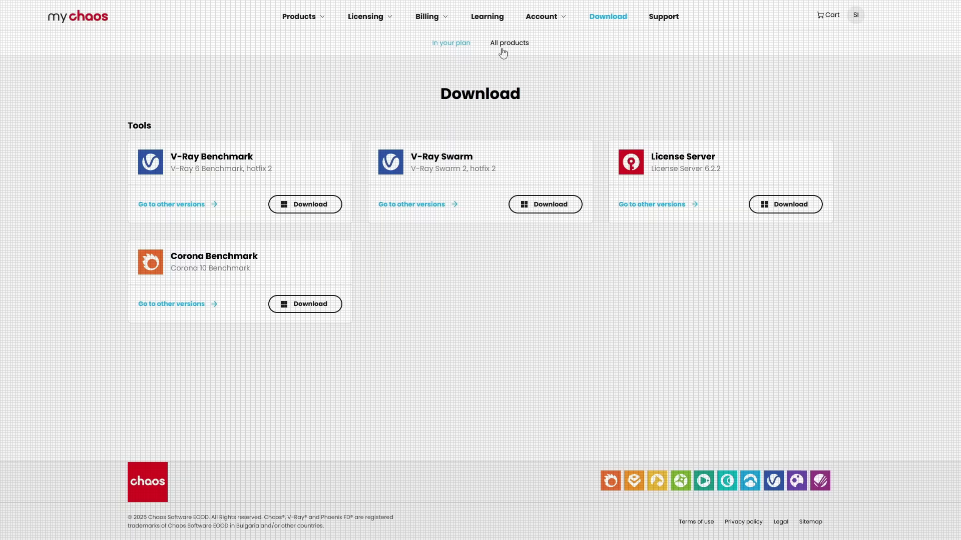
Step: List all products on the Chaos Download page, choose V-Ray for Blender, and open its platform version options
click(505, 44)
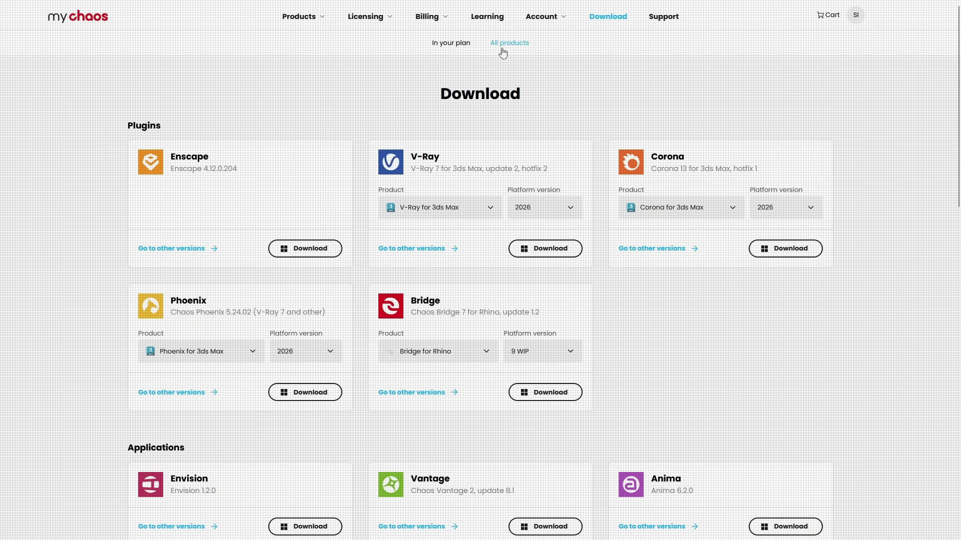
click(491, 218)
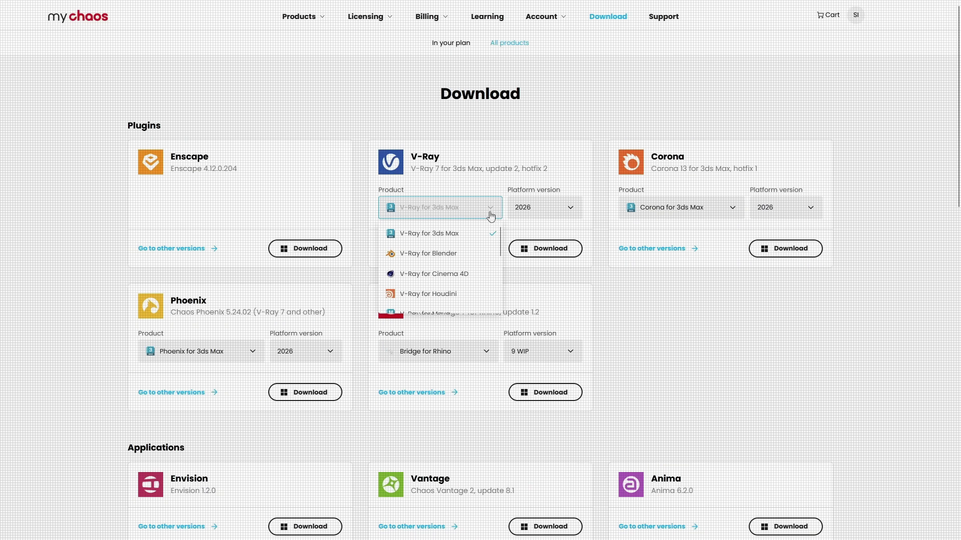
click(455, 254)
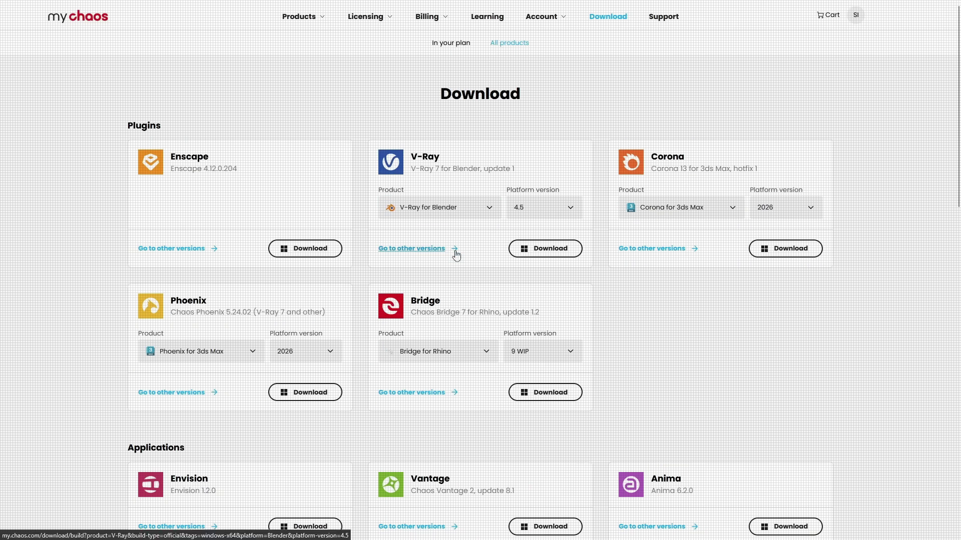
click(565, 213)
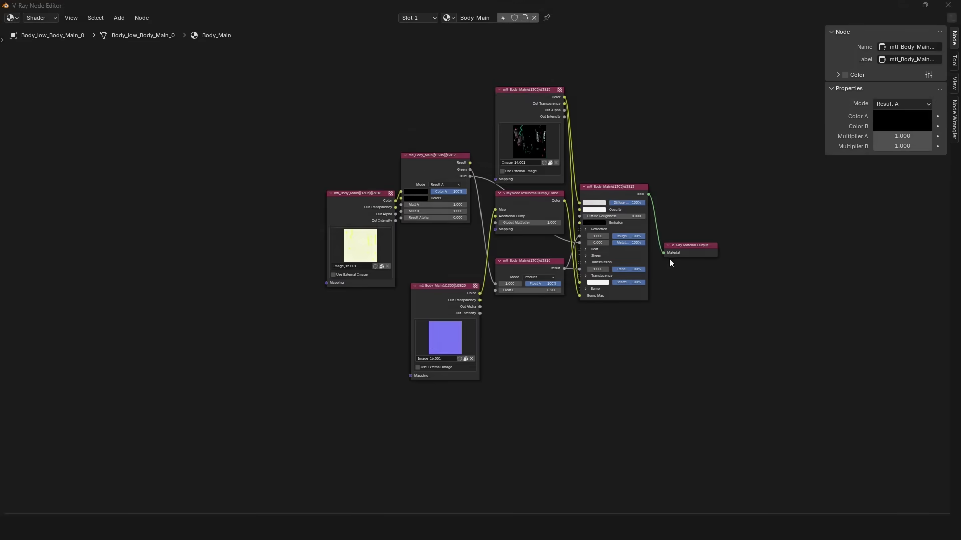
Step: Move the Body_Main shader and material output nodes farther away from the texture nodes
drag(668, 259, 664, 239)
drag(664, 239, 667, 245)
middle_drag(124, 264, 215, 259)
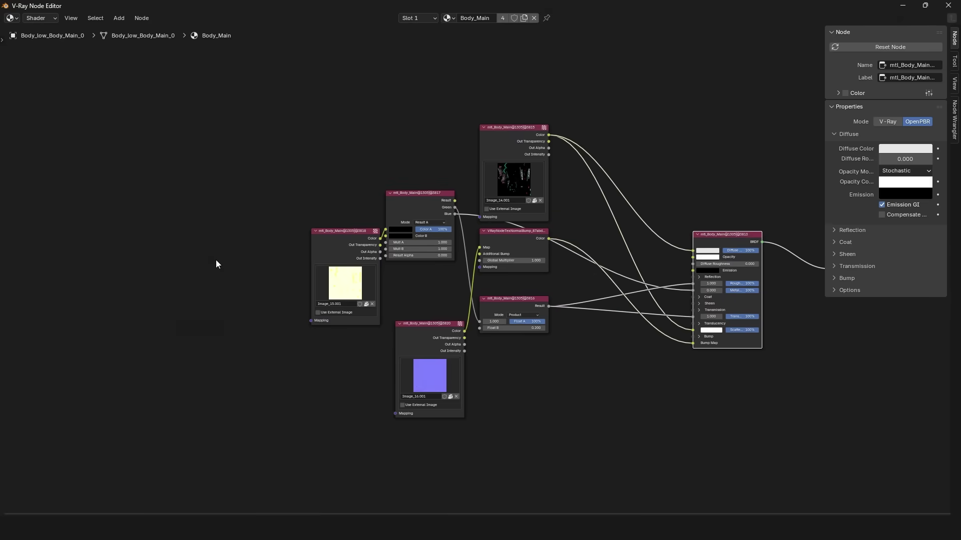
Step: Add a V-Ray UVW Mapping node and connect it to the Mapping inputs of the image texture and normal bump nodes
key(shift+a)
click(215, 259)
key(Down)
key(Down)
key(Down)
key(Down)
key(Return)
click(228, 271)
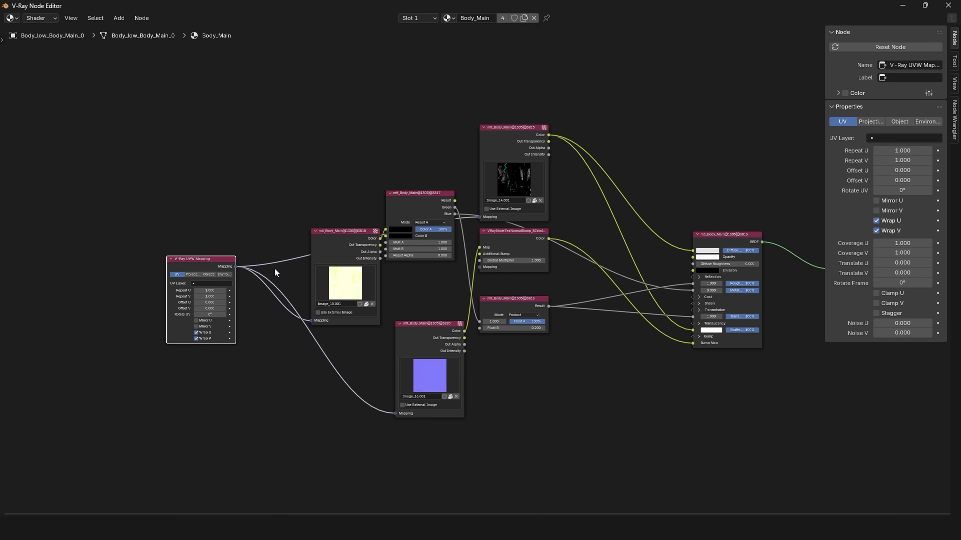
drag(384, 283, 479, 267)
Step: Adjust the Repeat U and Repeat V values of the V-Ray UVW Mapping node
scroll(274, 306, down, 1)
scroll(240, 311, up, 4)
middle_drag(214, 315, 558, 273)
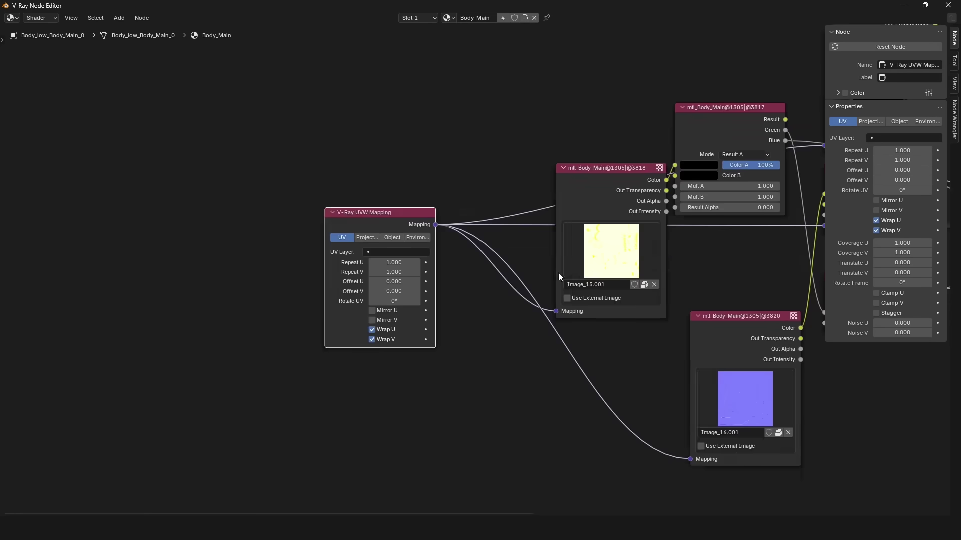
scroll(558, 272, up, 1)
drag(380, 262, 393, 261)
drag(379, 273, 398, 272)
Step: Go through the UVW Mapping node's Projection, Object and Environment modes, return to UV, and adjust its offset
click(350, 233)
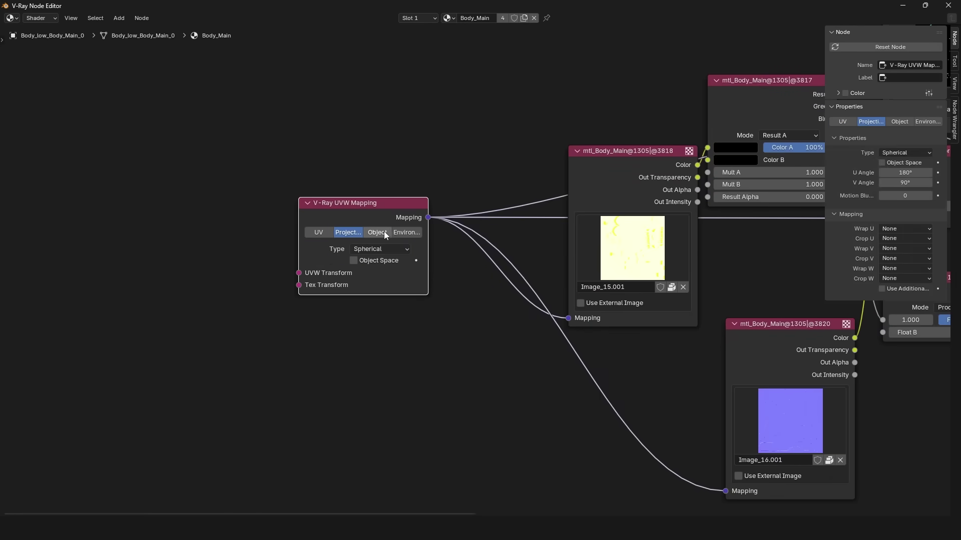
click(382, 232)
click(406, 232)
click(322, 233)
drag(373, 284, 362, 283)
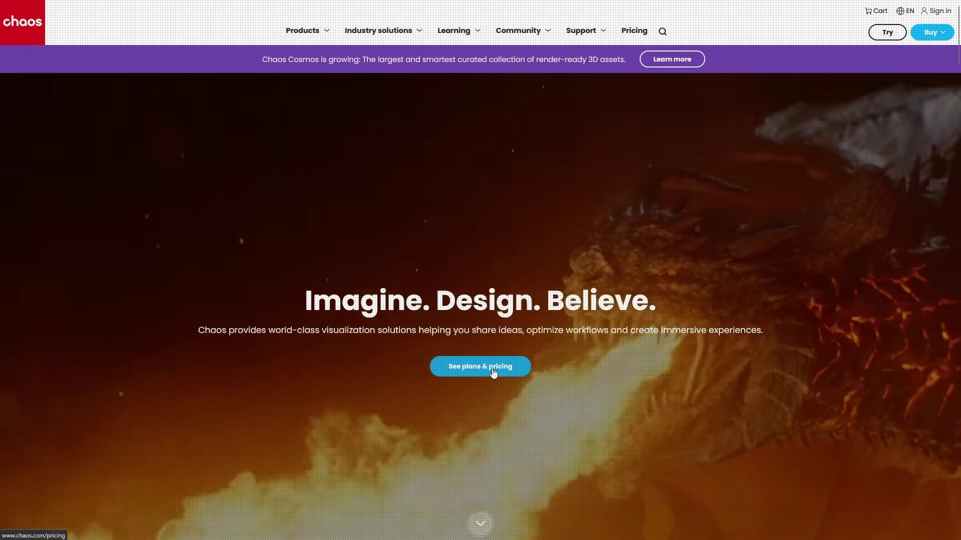
Step: Open the plans and pricing page on the Chaos website and show the Media & entertainment plans
click(492, 371)
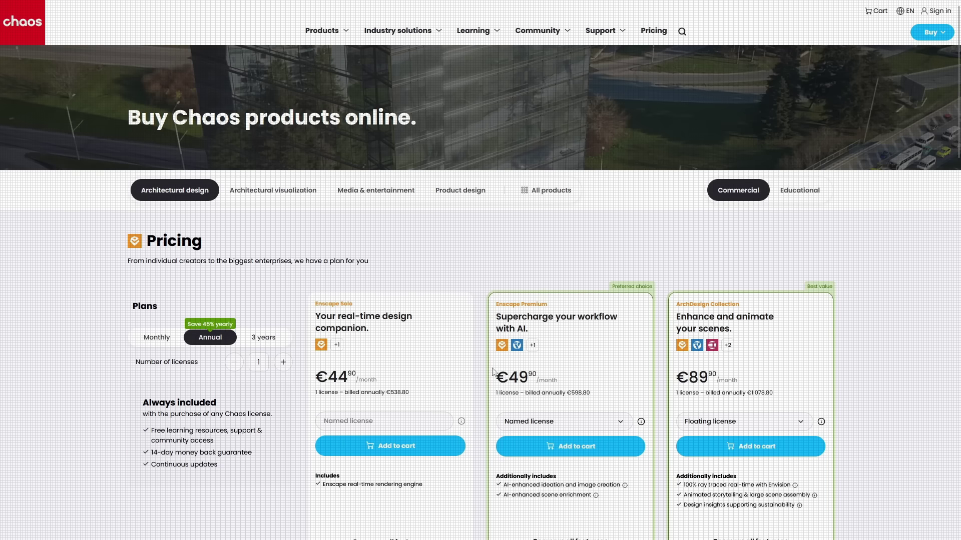
click(363, 189)
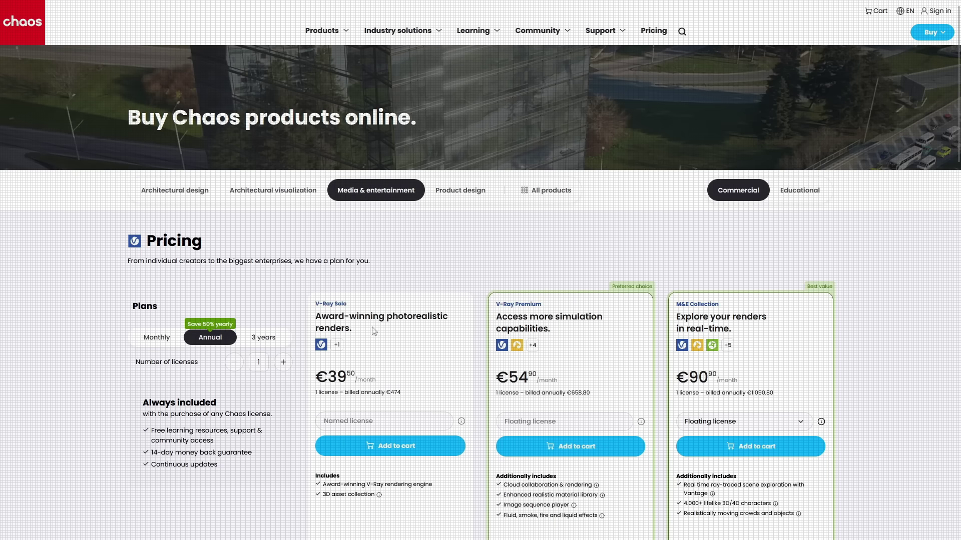
scroll(350, 326, down, 1)
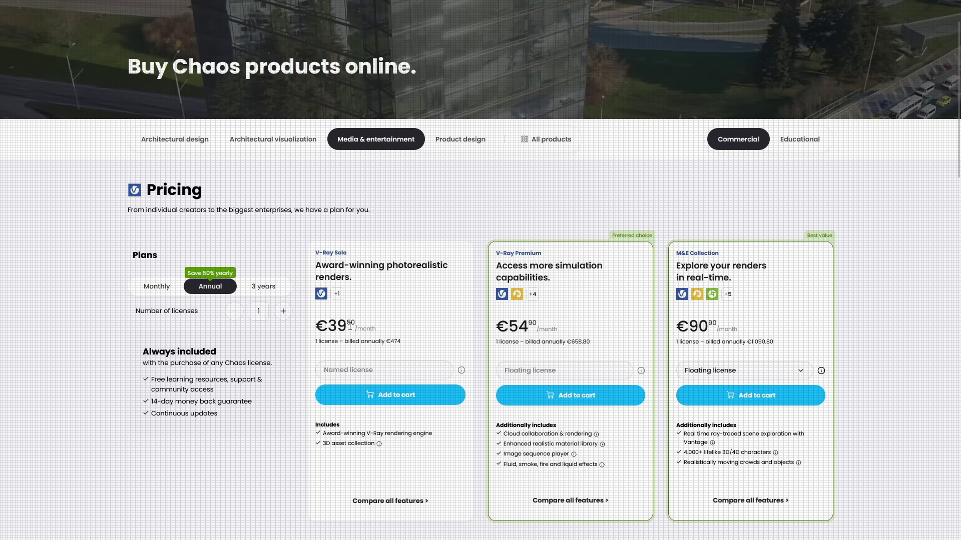
Step: Examine the full feature comparison of V-Ray Solo, V-Ray Premium and M&E Collection, down to the additional products
scroll(350, 326, down, 1)
click(404, 455)
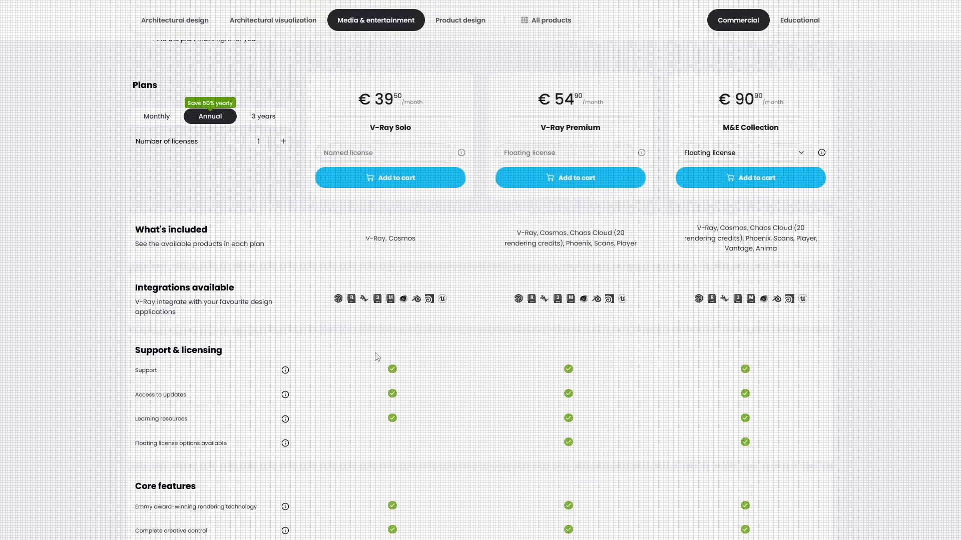
scroll(375, 360, down, 4)
scroll(378, 356, down, 15)
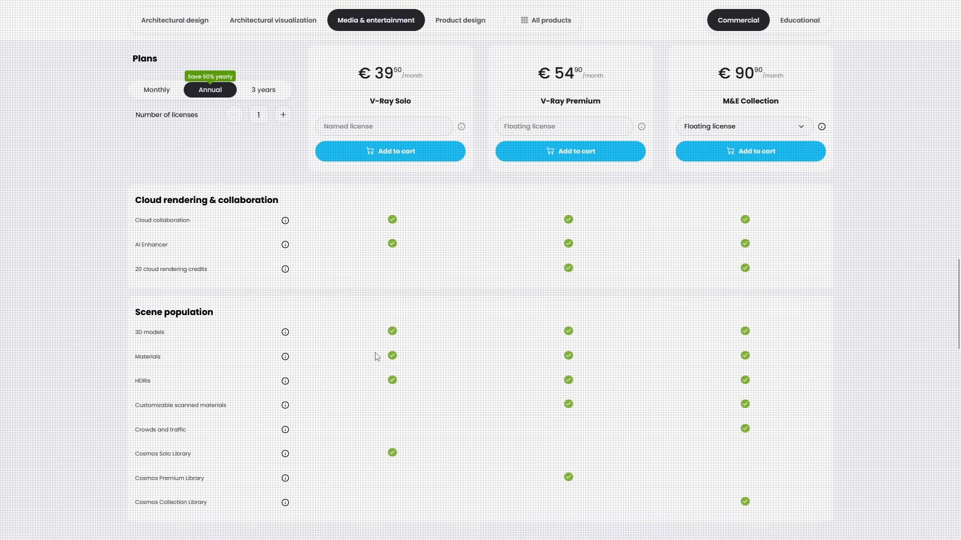
scroll(377, 356, down, 2)
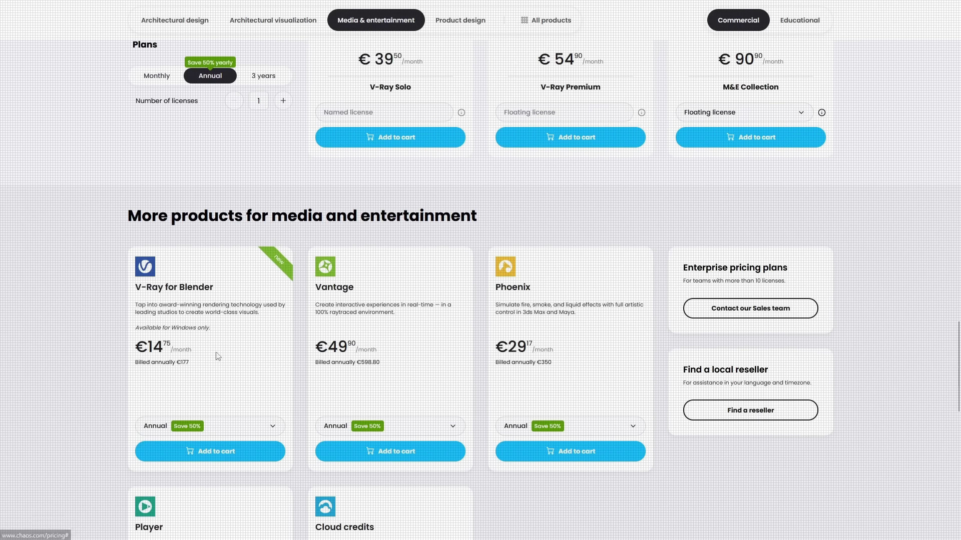
Step: Open the V-Ray for Blender product page, compare its price with V-Ray Solo, and show the monthly plans
click(196, 275)
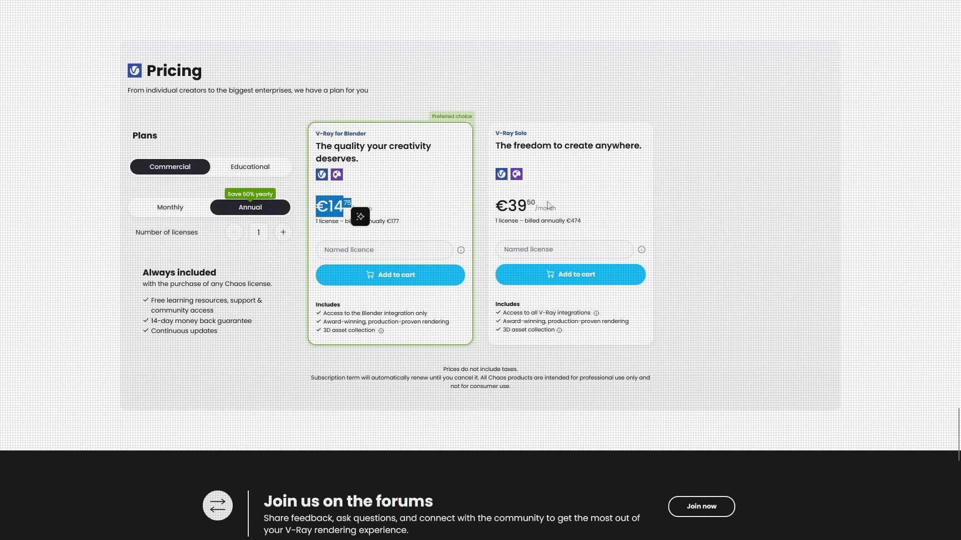
drag(495, 209, 507, 206)
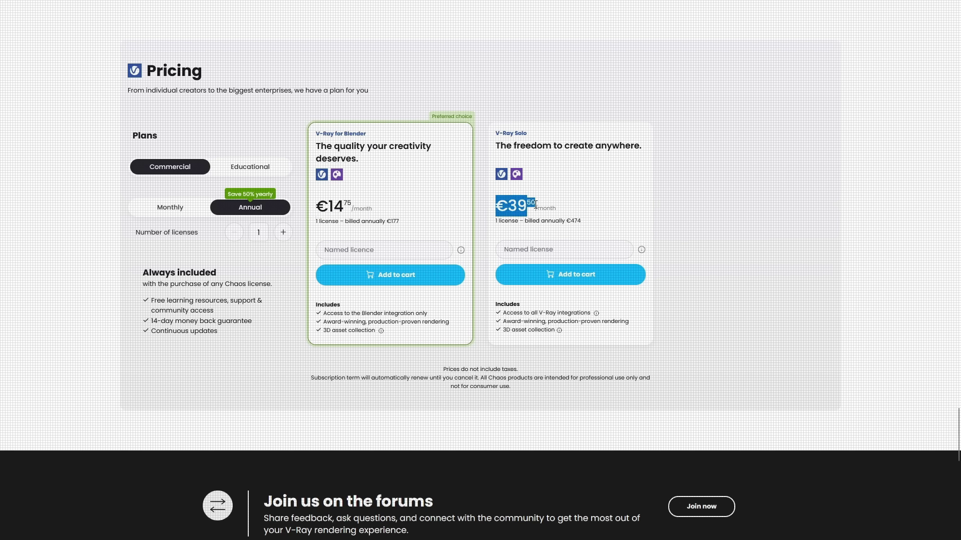
click(456, 336)
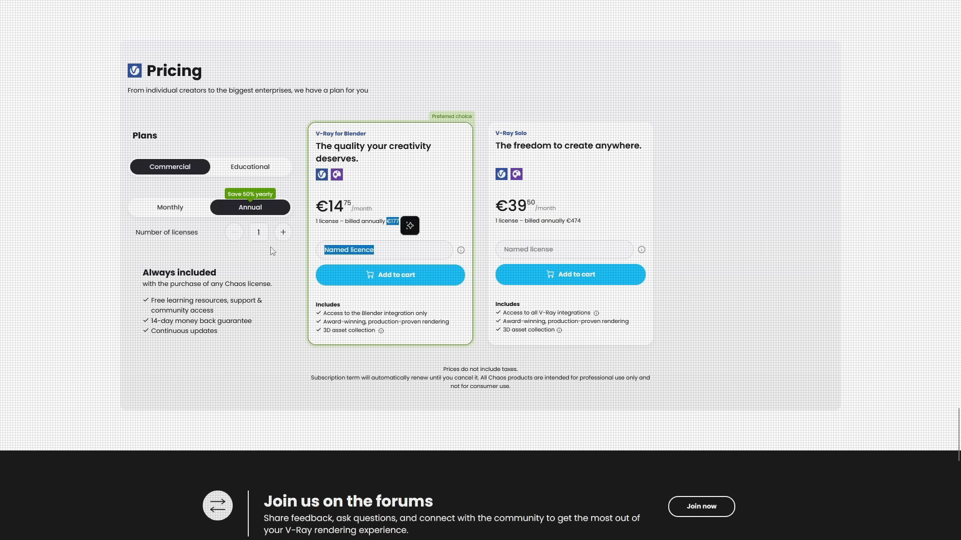
click(187, 212)
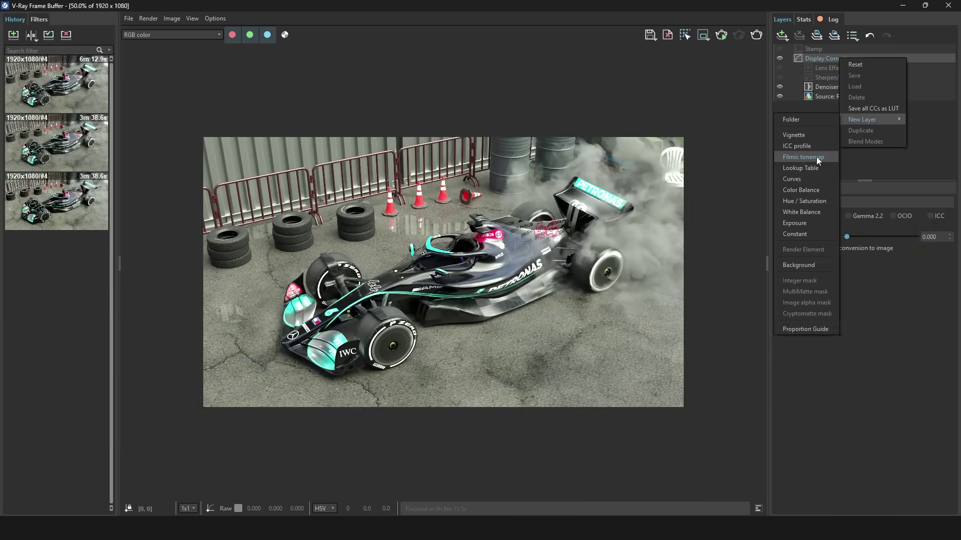
Step: Add a Filmic tonemap layer to the race car render, with shoulder strength 0.178, linear strength 0.175 and a linear angle of about 0.26
click(865, 119)
drag(798, 276, 799, 319)
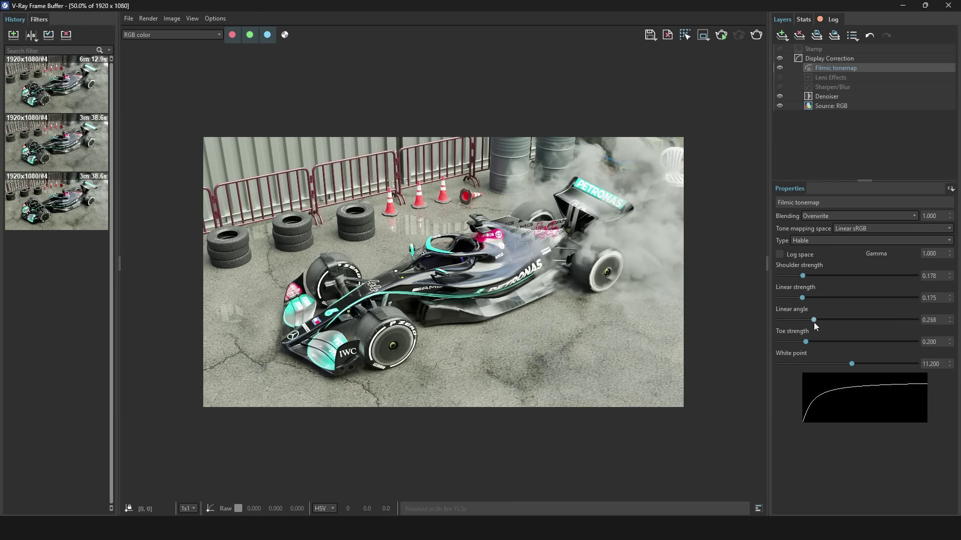
Step: Add a Color Balance layer with a Cryptomatte mask and place it below the Filmic tonemap layer
right_click(842, 60)
mouse_move(871, 121)
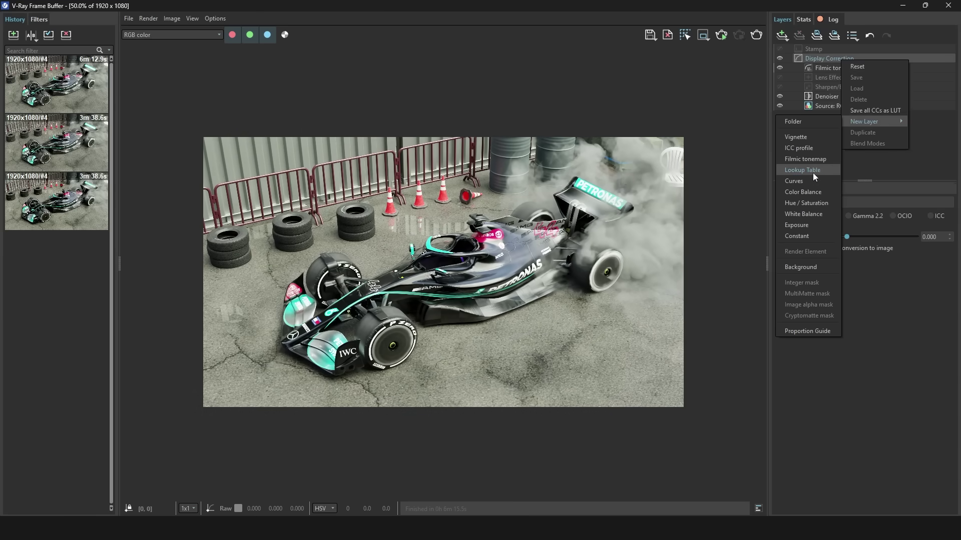
click(812, 193)
right_click(842, 69)
click(813, 326)
drag(859, 79, 836, 84)
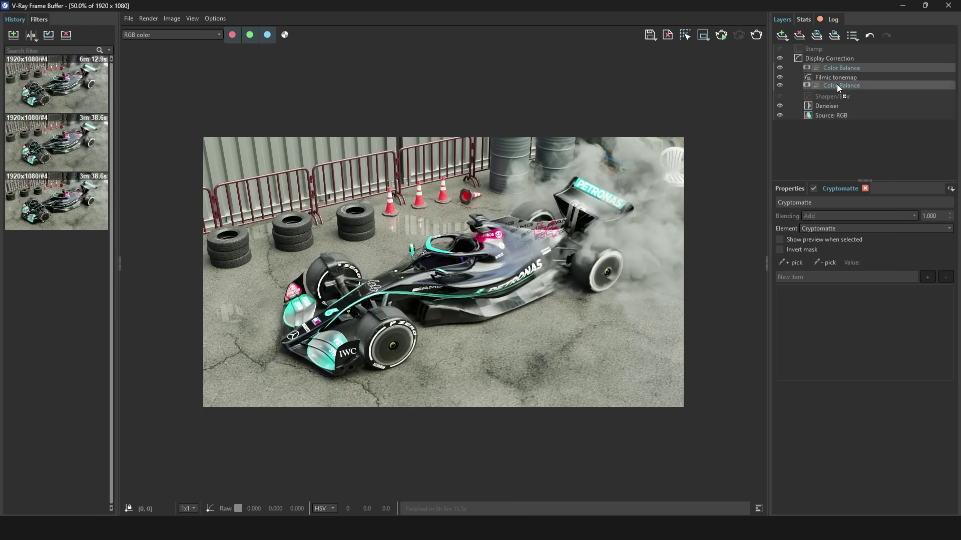
Step: Pick the smoke for the Color Balance mask in the Cryptomatte channel, and return the display to RGB color
click(831, 188)
click(195, 35)
click(185, 56)
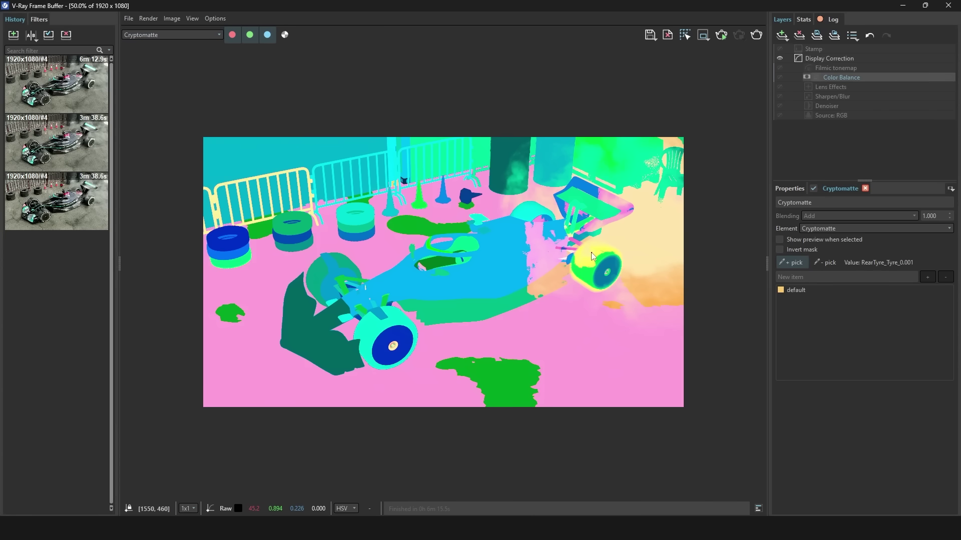
click(171, 35)
click(172, 45)
Step: Try shifting the Color Balance layer's Cyan - Red value, reset it to 0, and switch the range to Highlights
click(796, 189)
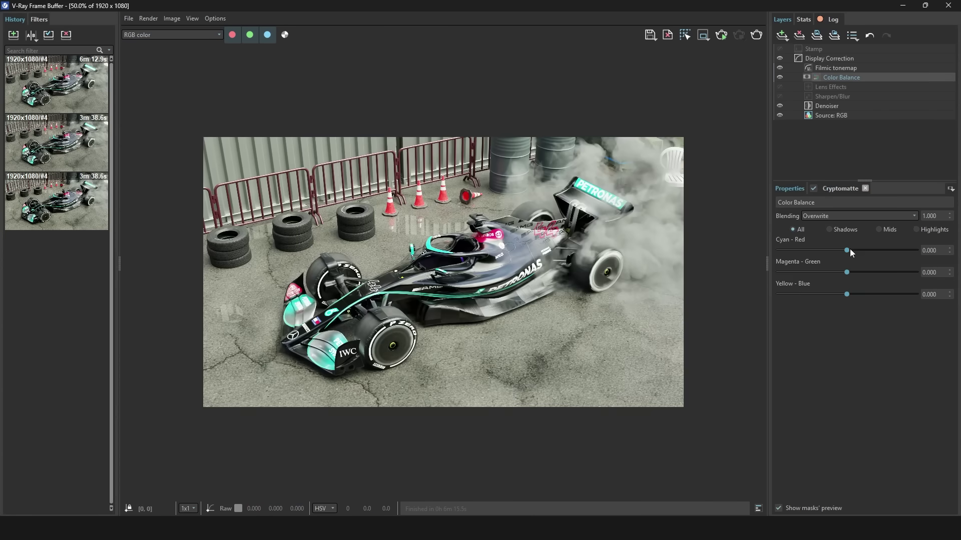
double_click(931, 250)
drag(844, 256, 807, 250)
text(0)
key(Return)
double_click(931, 250)
text(0)
key(Return)
click(917, 230)
Step: Add an Exposure layer with a Cryptomatte mask below the Filmic tonemap layer
right_click(847, 78)
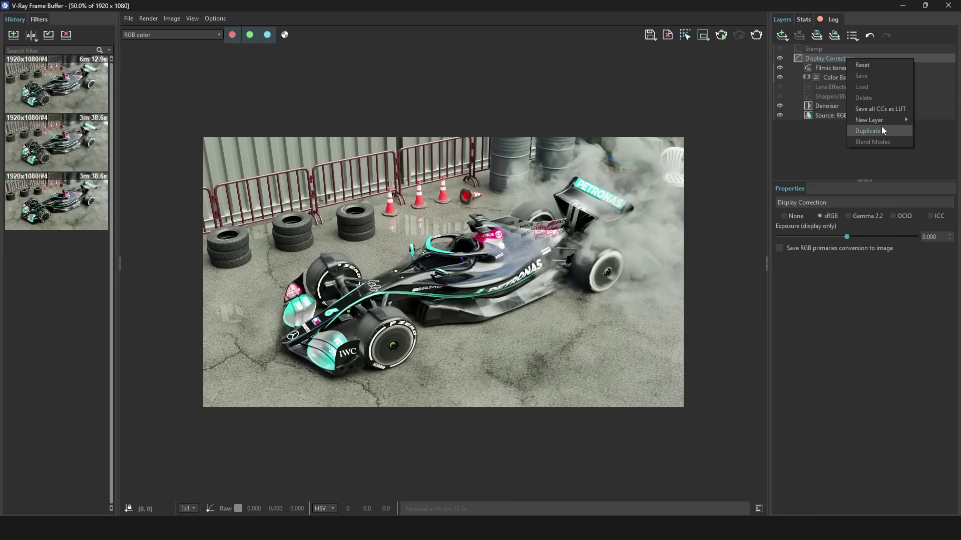
mouse_move(881, 126)
click(821, 228)
drag(827, 78, 824, 62)
right_click(844, 78)
mouse_move(884, 162)
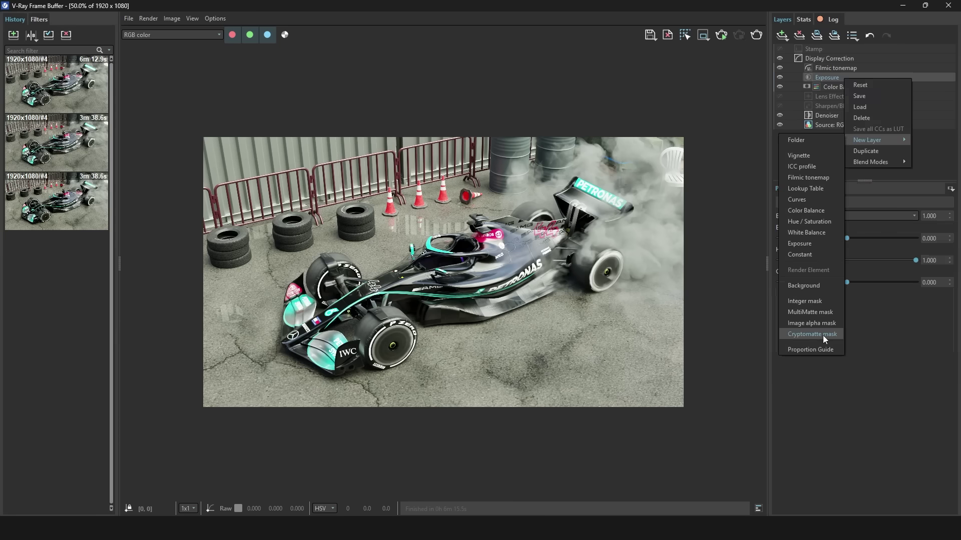
click(823, 335)
Step: Set the masked Exposure layer's exposure to about 1.473 and its contrast to about -0.258
drag(846, 238, 867, 238)
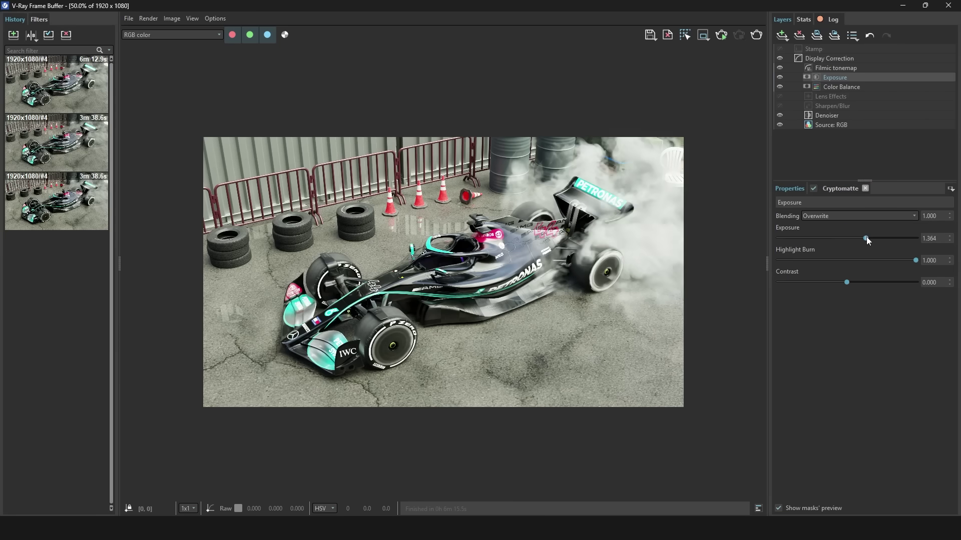
drag(846, 283, 823, 282)
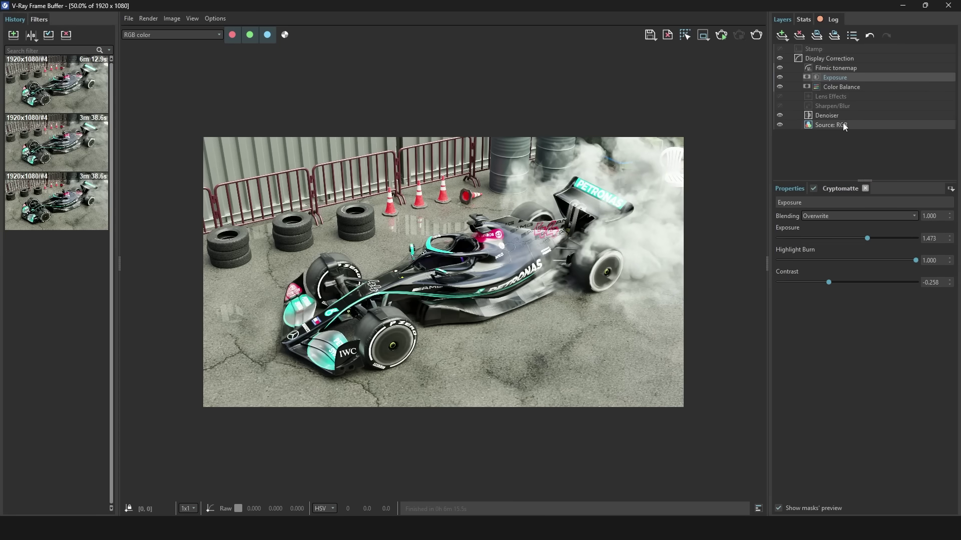
Step: Add a Hue / Saturation layer with a Cryptomatte mask directly below the Filmic tonemap layer
right_click(832, 57)
mouse_move(856, 117)
click(925, 200)
mouse_move(829, 69)
mouse_down()
mouse_move(828, 87)
mouse_move(831, 76)
mouse_up()
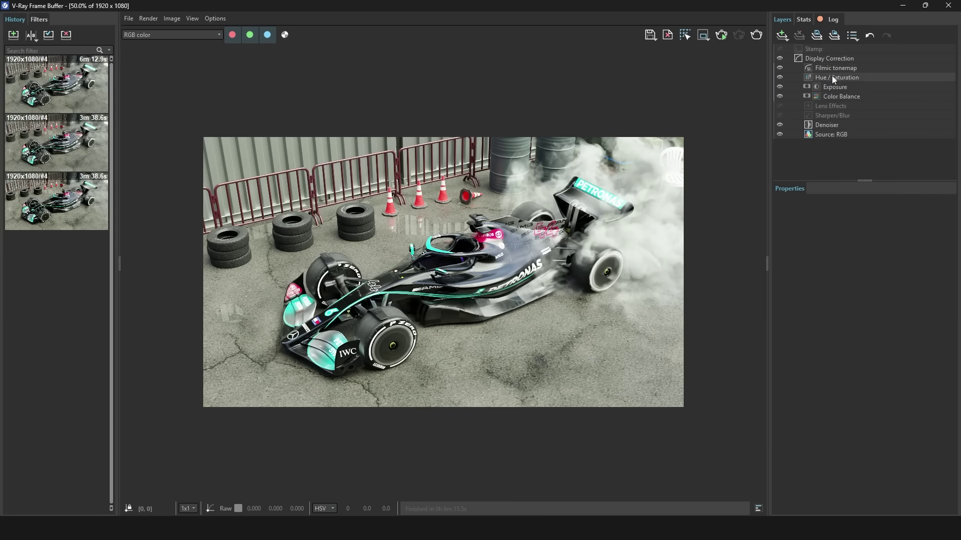
right_click(825, 77)
mouse_move(848, 140)
click(911, 312)
Step: Pick the middle standing traffic cone for the mask, set saturation to about 0.164, and lower the lightness
click(790, 262)
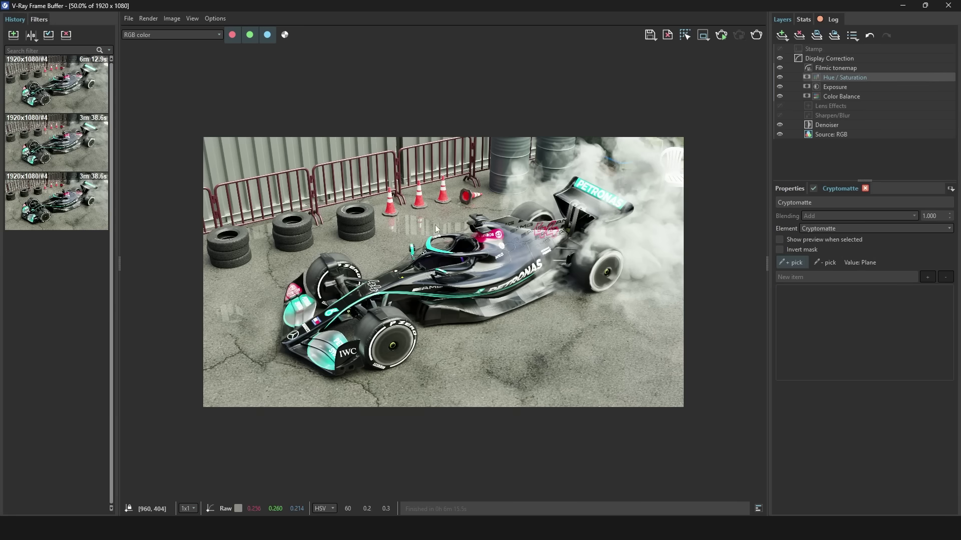
click(419, 201)
click(789, 188)
mouse_move(847, 260)
mouse_down()
mouse_move(833, 260)
mouse_move(850, 239)
mouse_move(858, 261)
mouse_up()
drag(847, 282, 836, 282)
Step: Add the other three traffic cones to the Cryptomatte mask and return to the Hue / Saturation properties
click(840, 189)
click(791, 263)
click(443, 196)
click(468, 197)
click(390, 205)
click(789, 188)
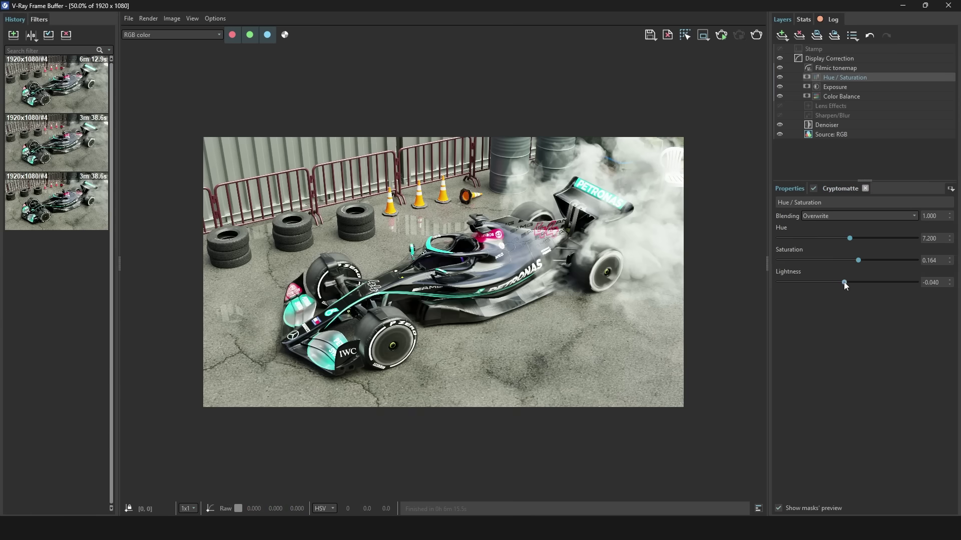
Step: Set the traffic cones' Hue / Saturation layer to hue about 3.273, saturation about 0.425 and lightness about -0.156
click(876, 260)
drag(849, 238, 848, 239)
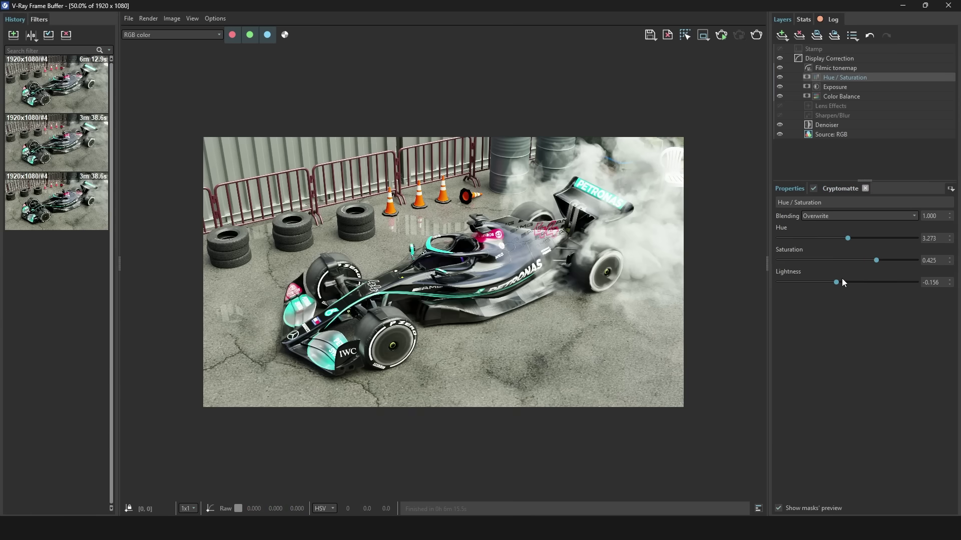
click(845, 187)
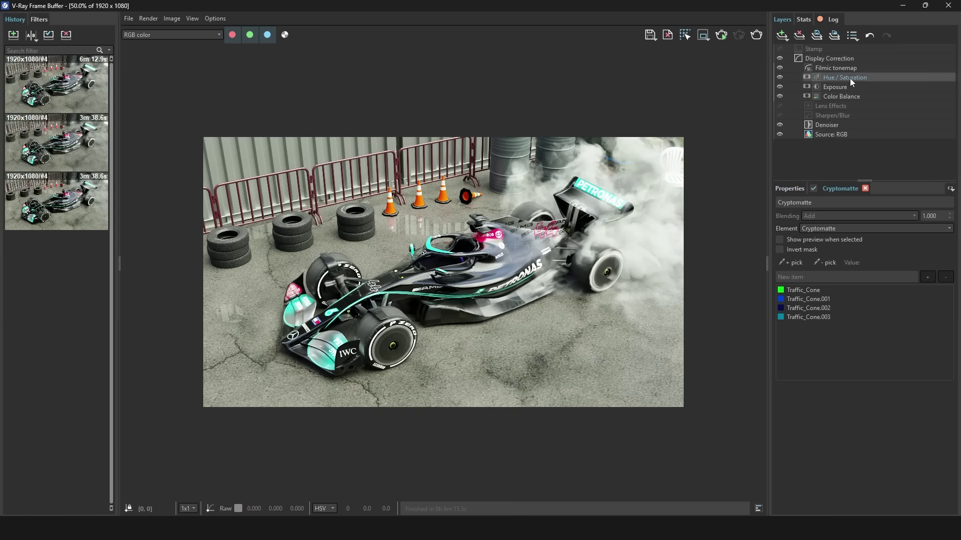
Step: Duplicate the traffic cones' Hue / Saturation layer and remove all four traffic cones from the duplicate's Cryptomatte mask
right_click(850, 78)
click(867, 118)
click(832, 187)
click(824, 263)
click(811, 290)
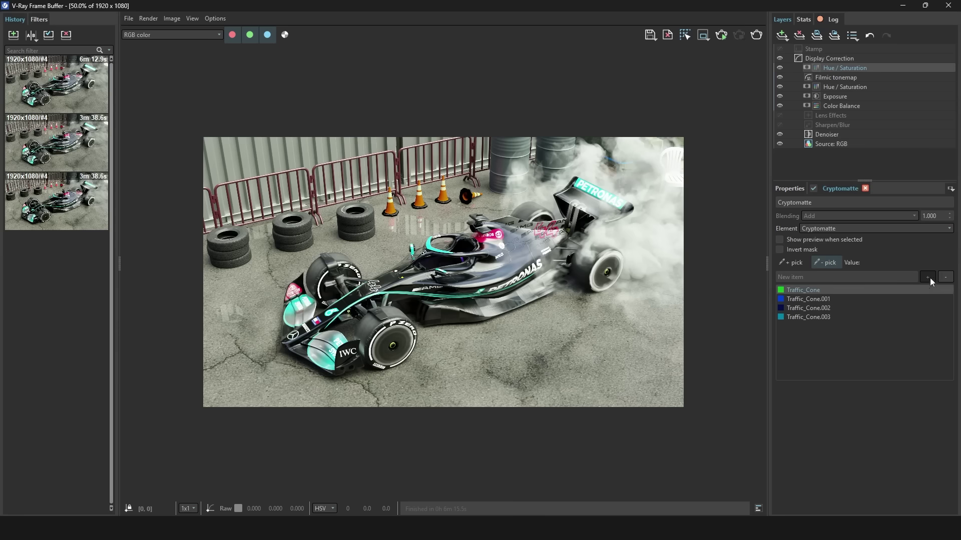
click(944, 277)
click(944, 277)
click(903, 300)
click(944, 277)
click(944, 278)
Step: Add both oil drums behind the car to the duplicated layer's Cryptomatte mask
click(795, 263)
click(517, 161)
click(828, 265)
click(545, 151)
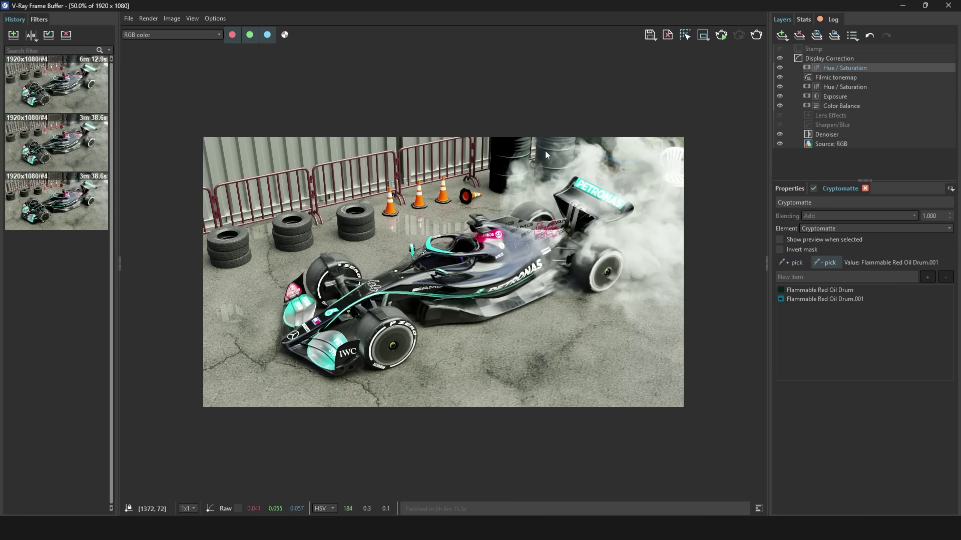
click(795, 265)
click(552, 161)
Step: Set the oil drums' lightness to 0 and adjust their Hue / Saturation values to shift the drums toward blue-violet
click(790, 190)
drag(837, 283, 847, 283)
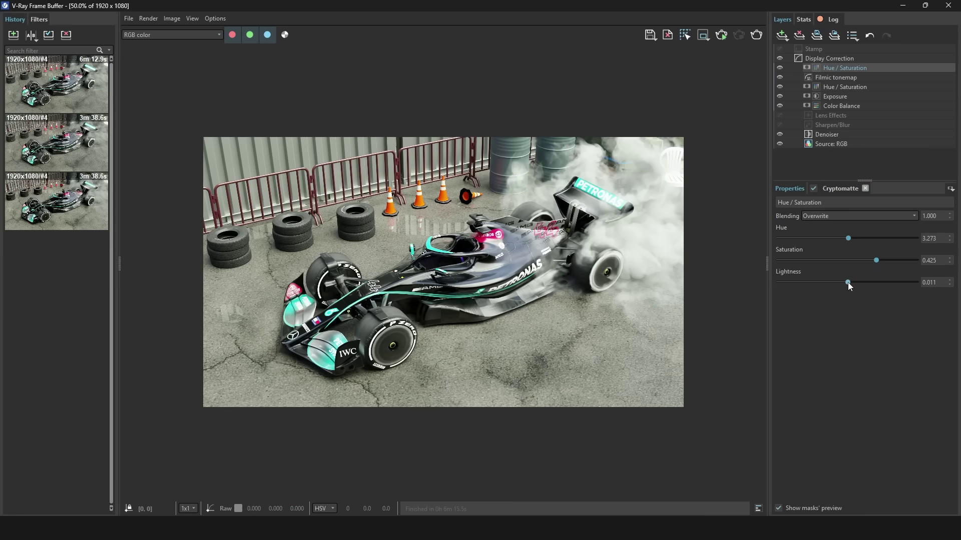
drag(941, 283, 898, 296)
text(0)
mouse_move(876, 261)
mouse_down()
mouse_move(891, 260)
mouse_move(866, 237)
mouse_move(833, 239)
mouse_move(871, 247)
mouse_up()
Step: Move the Filmic tonemap layer above the oil drums' Hue / Saturation layer, directly beneath Display Correction
right_click(836, 59)
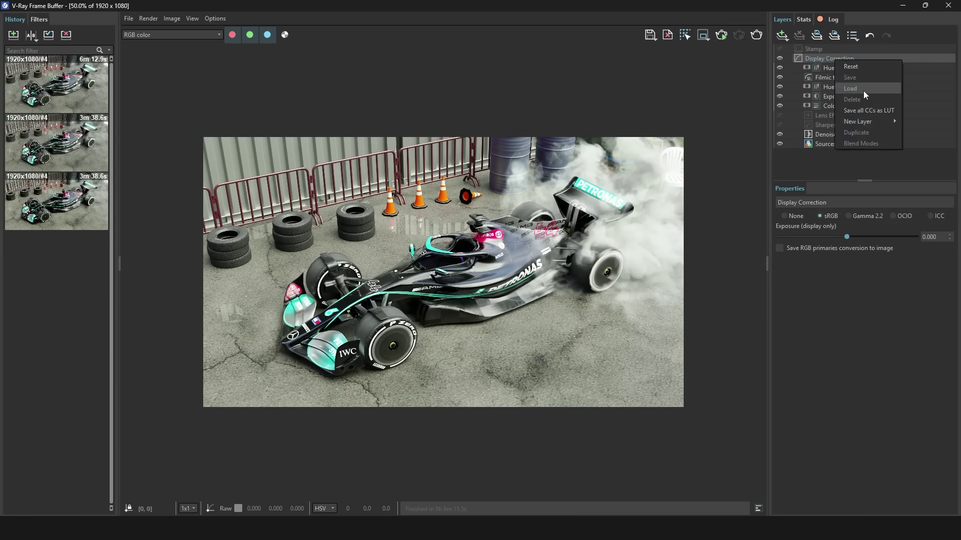
click(912, 106)
drag(868, 78, 845, 69)
Step: Bring up the new layer types available for Display Correction
right_click(845, 57)
mouse_move(890, 122)
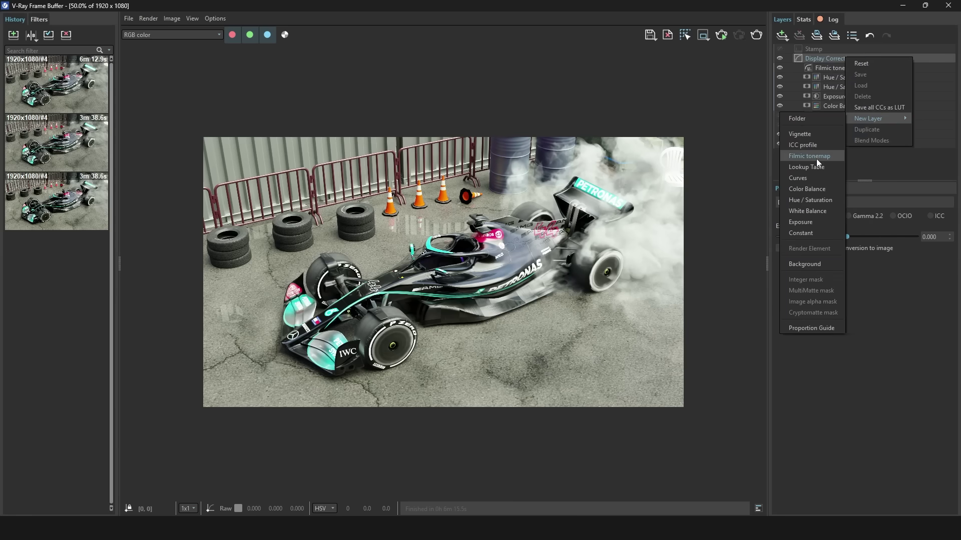